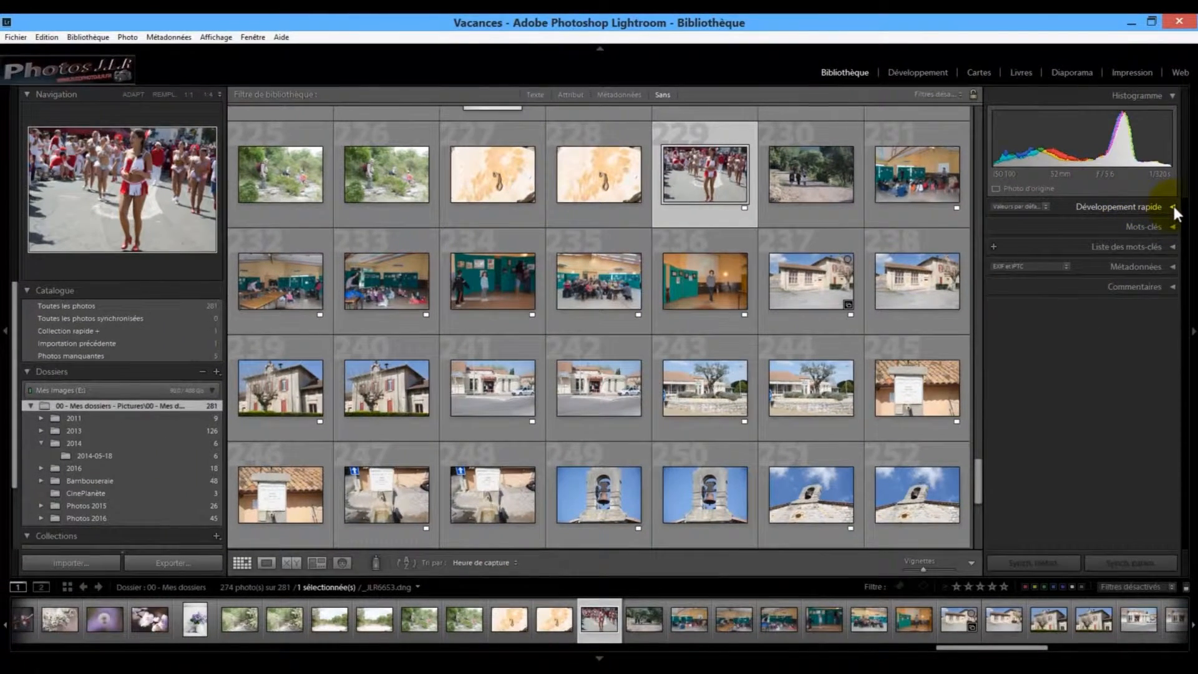
Expand the Développement rapide settings and open the last photo of the grid, the horse riders, in loupe view
click(1173, 206)
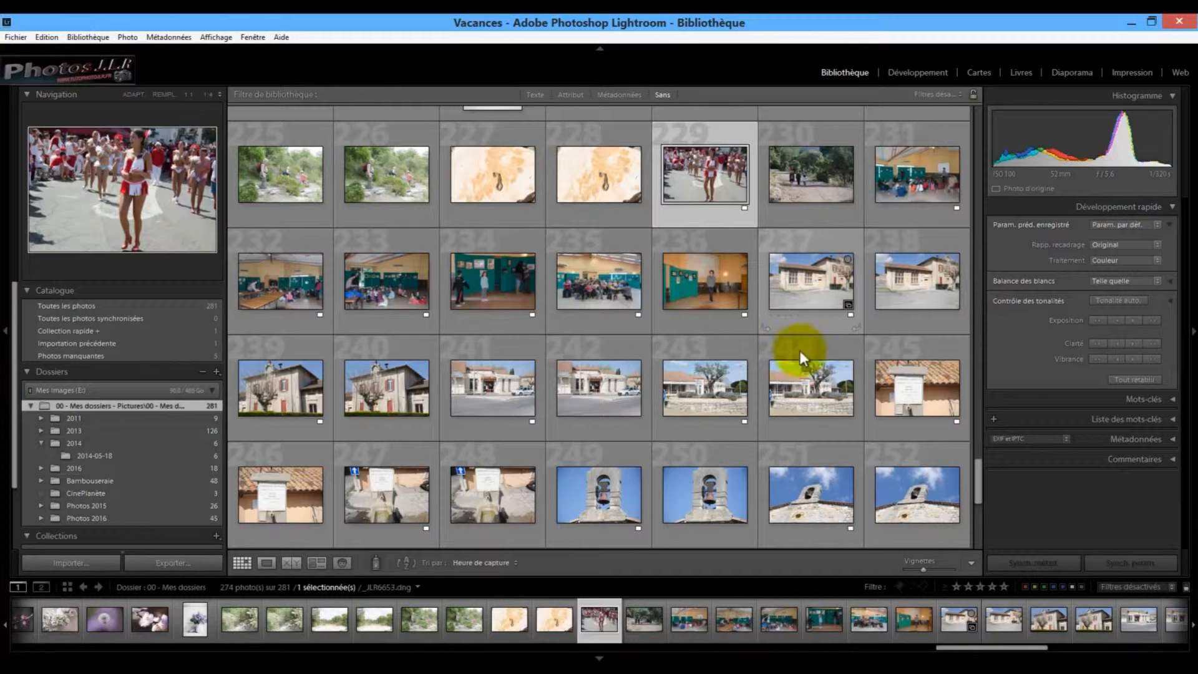
mouse_move(979, 469)
mouse_down()
mouse_move(980, 516)
mouse_move(982, 467)
mouse_move(971, 489)
mouse_up()
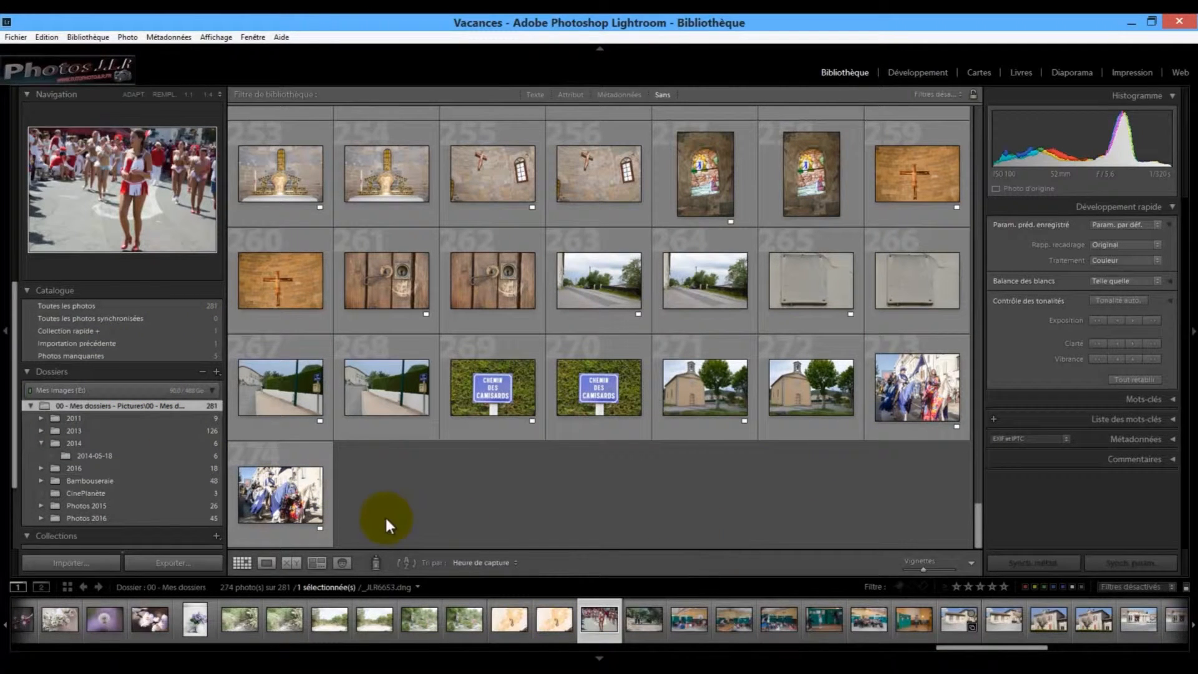
click(276, 488)
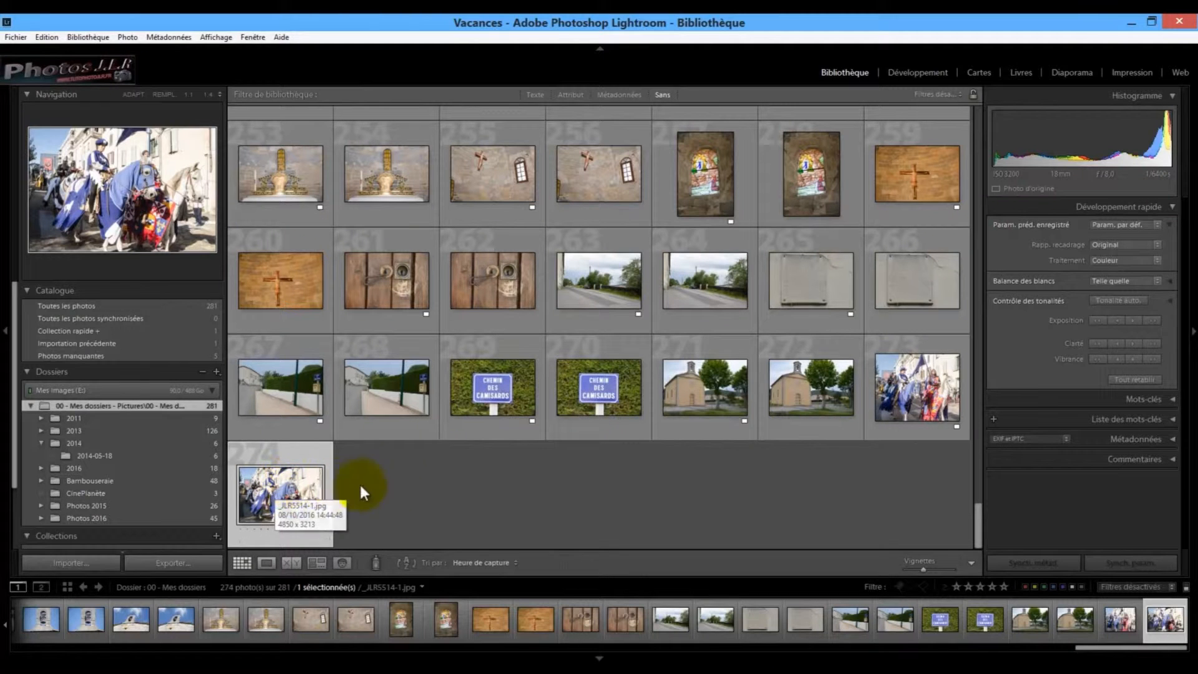
key(space)
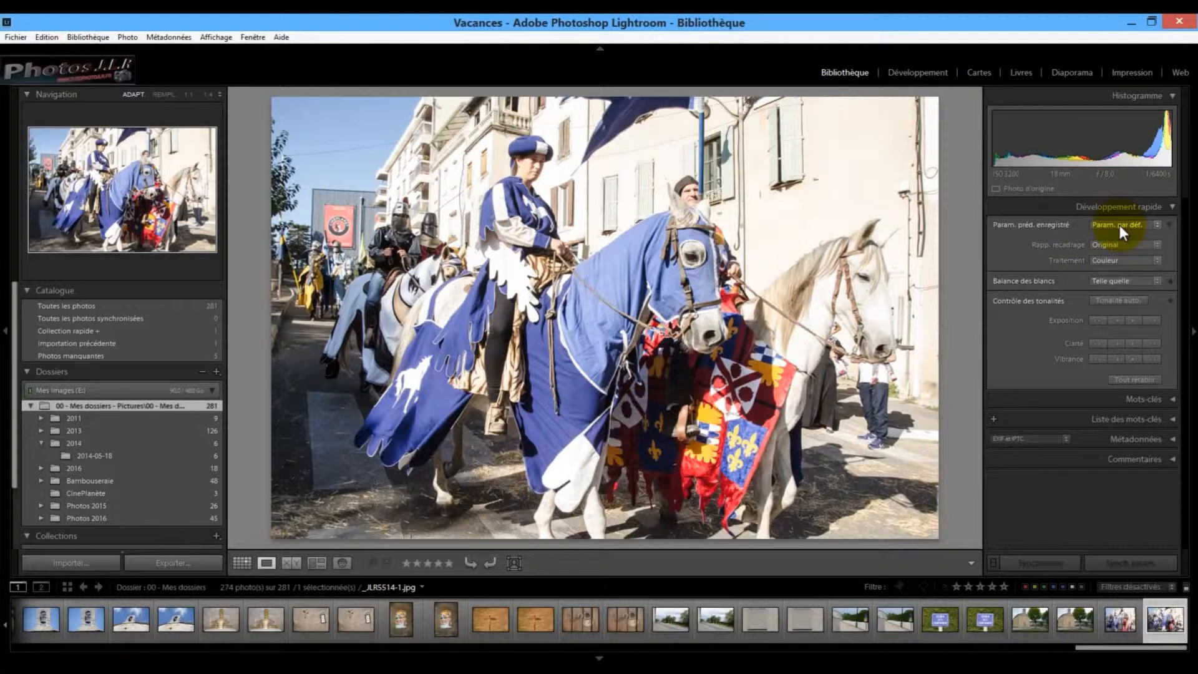
click(1158, 224)
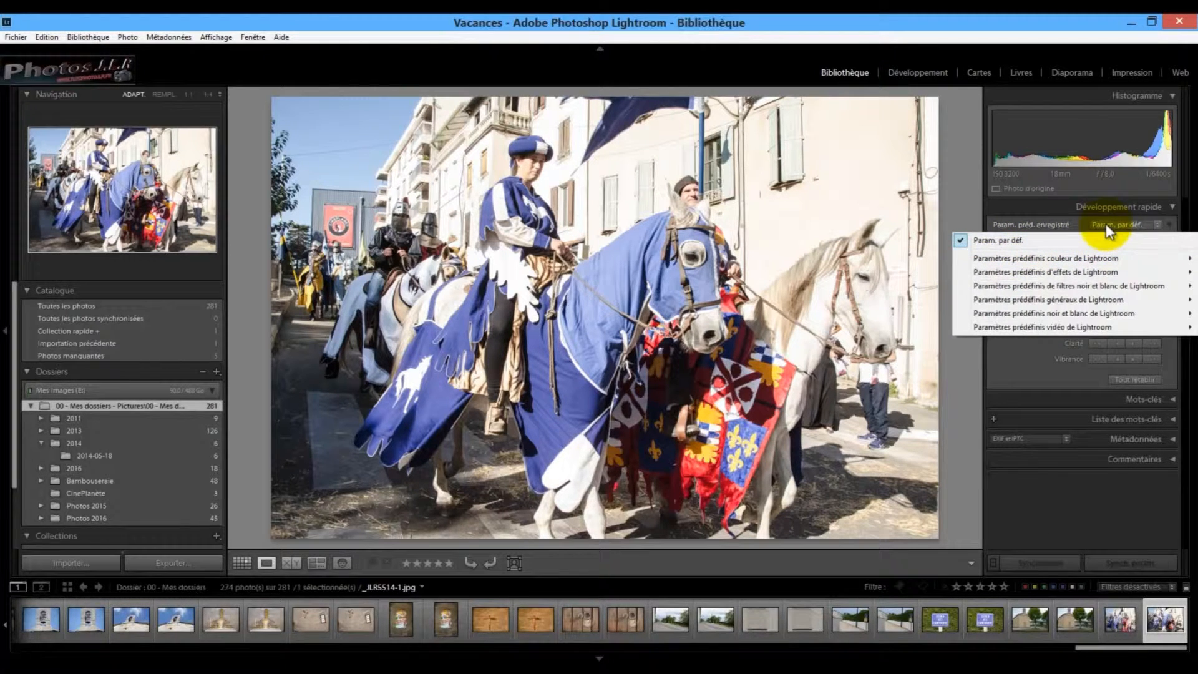
mouse_move(1024, 262)
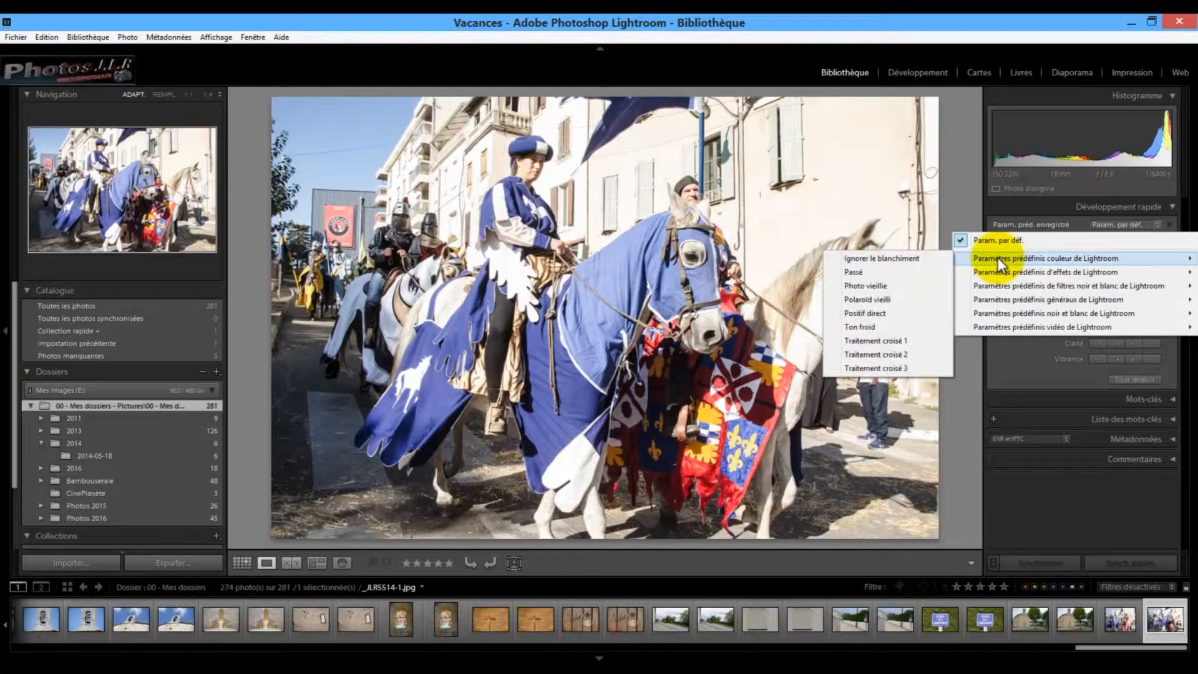
click(724, 370)
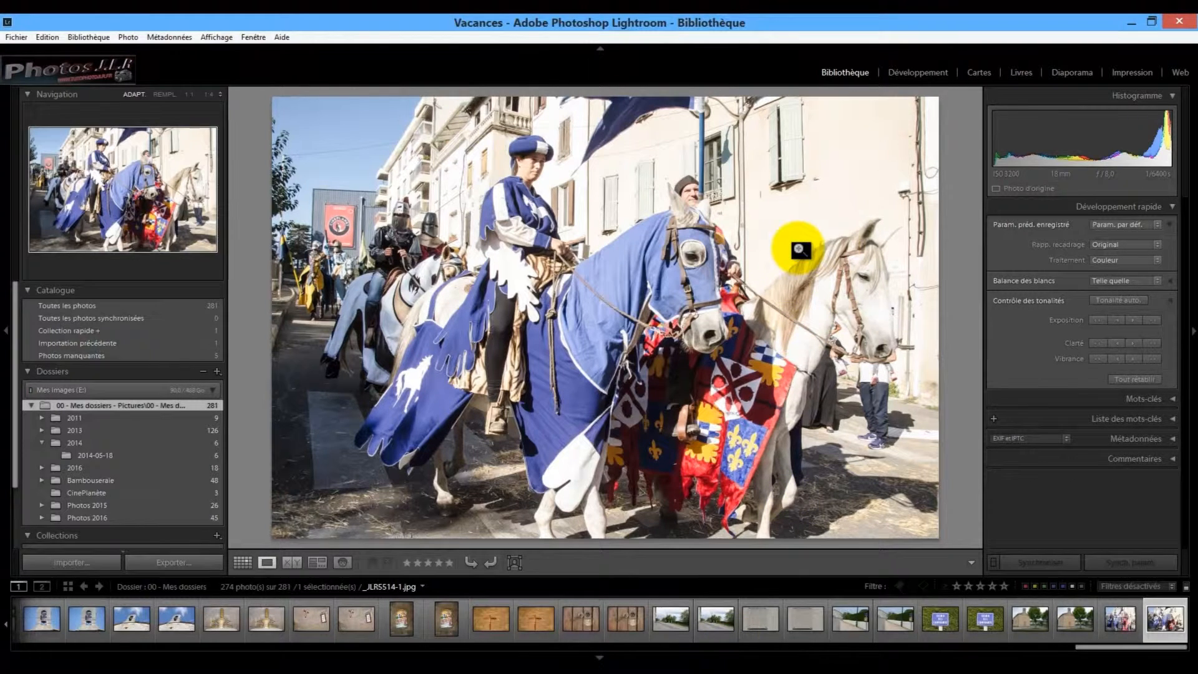
Apply the Lightroom colour preset Photo vieillie to the horse riders photo
click(1158, 224)
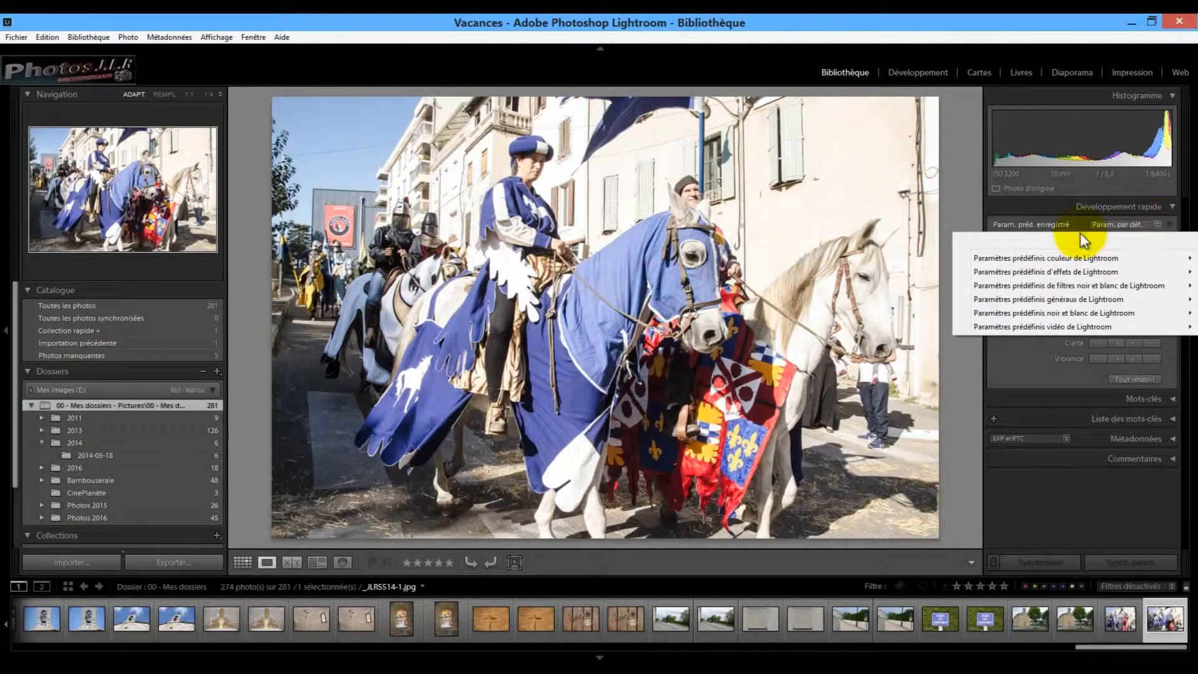
mouse_move(984, 256)
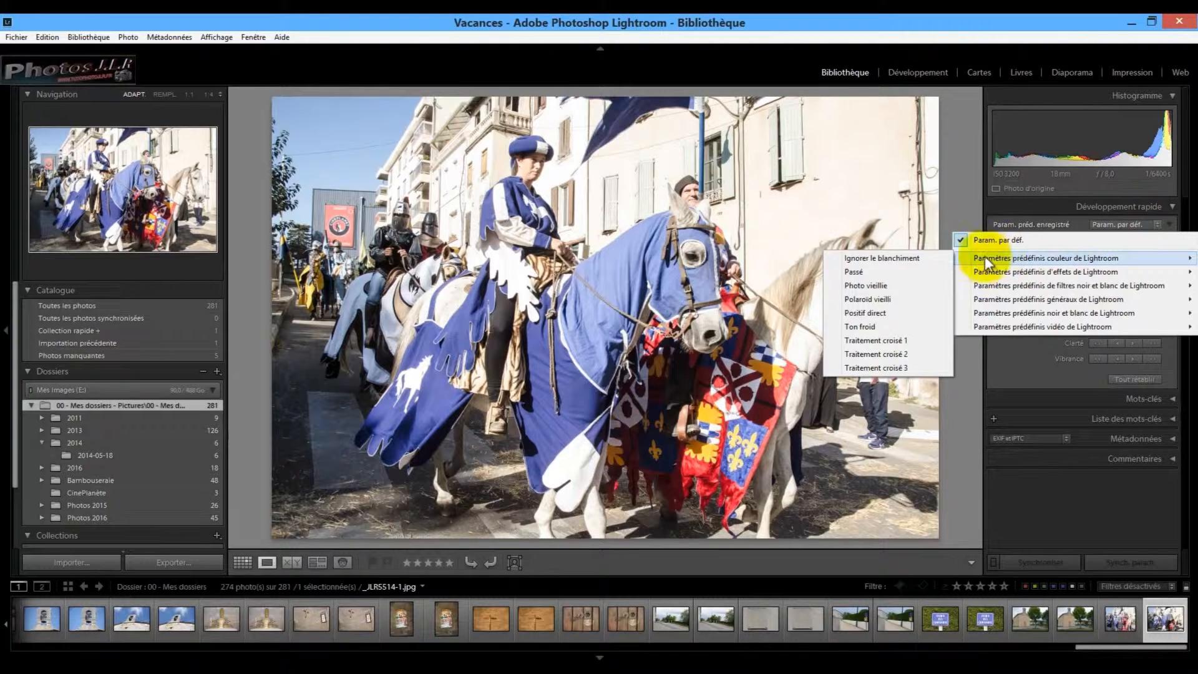
click(855, 286)
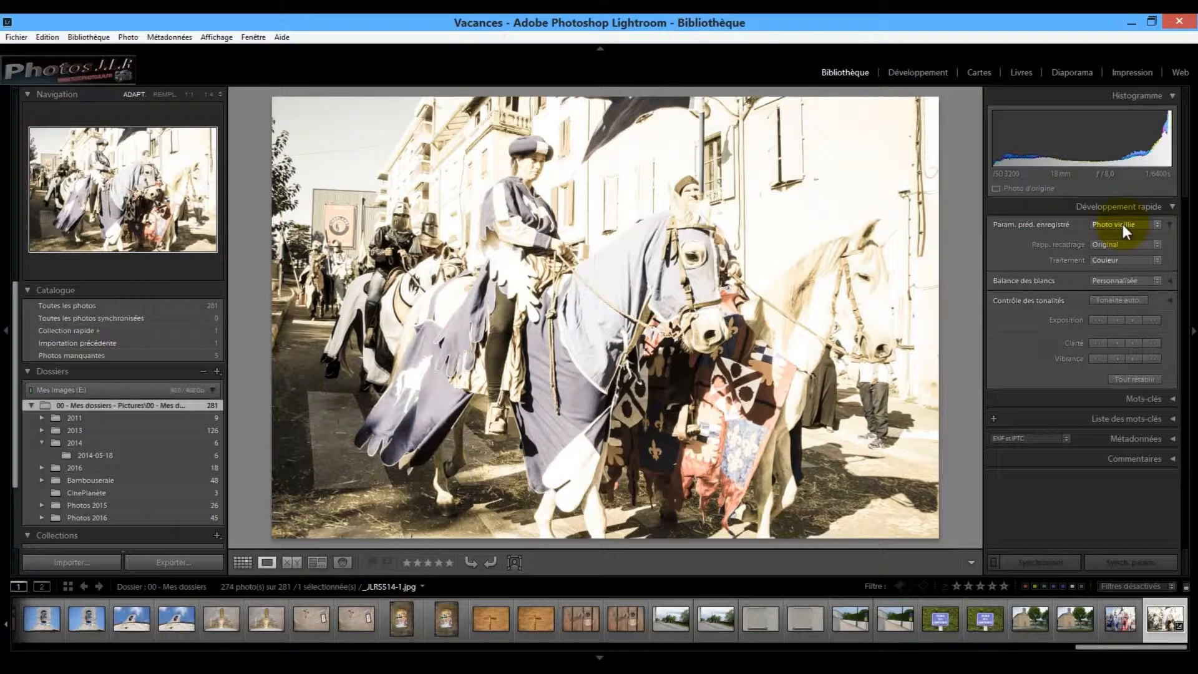
Apply the Lightroom effects preset Angles arrondis blancs to the photo
click(1158, 227)
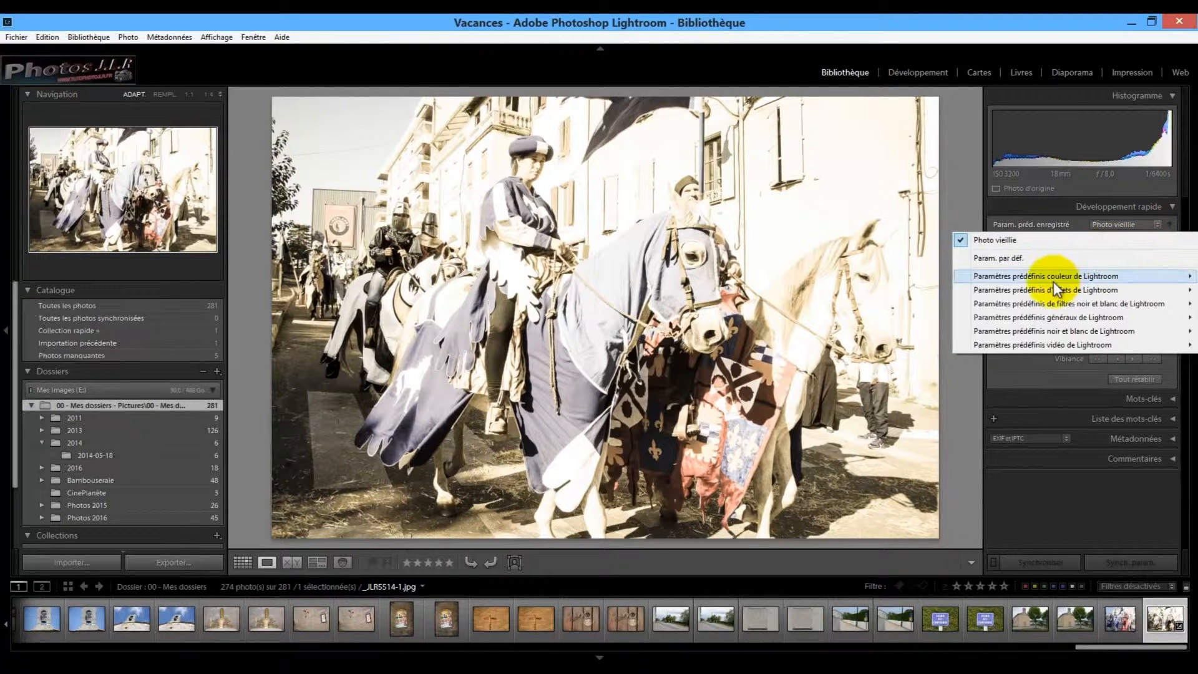
mouse_move(1023, 294)
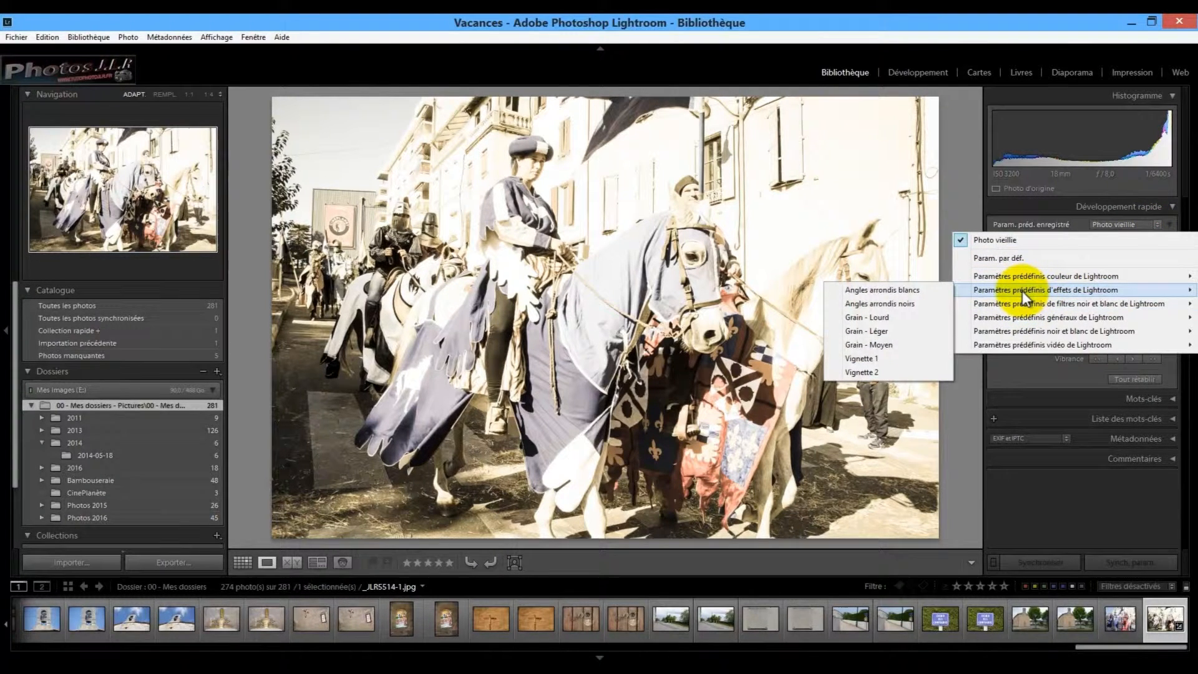
click(877, 288)
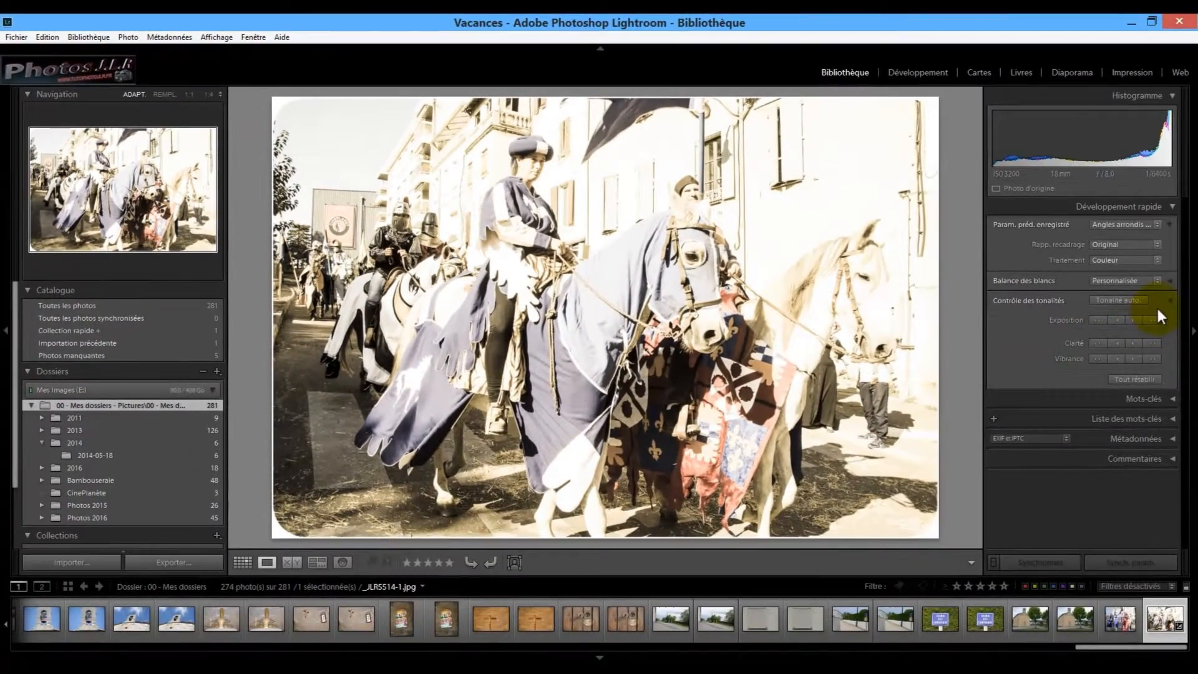
Apply the Lightroom effects preset Angles arrondis noirs to the photo
click(1159, 226)
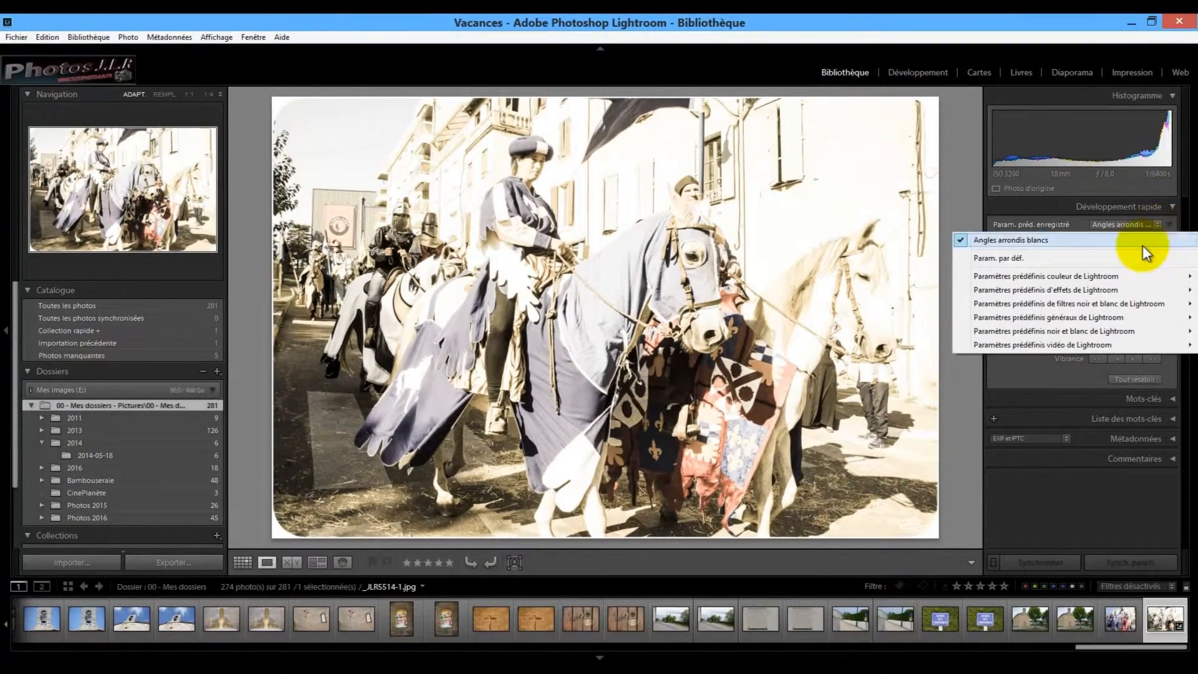
mouse_move(1085, 293)
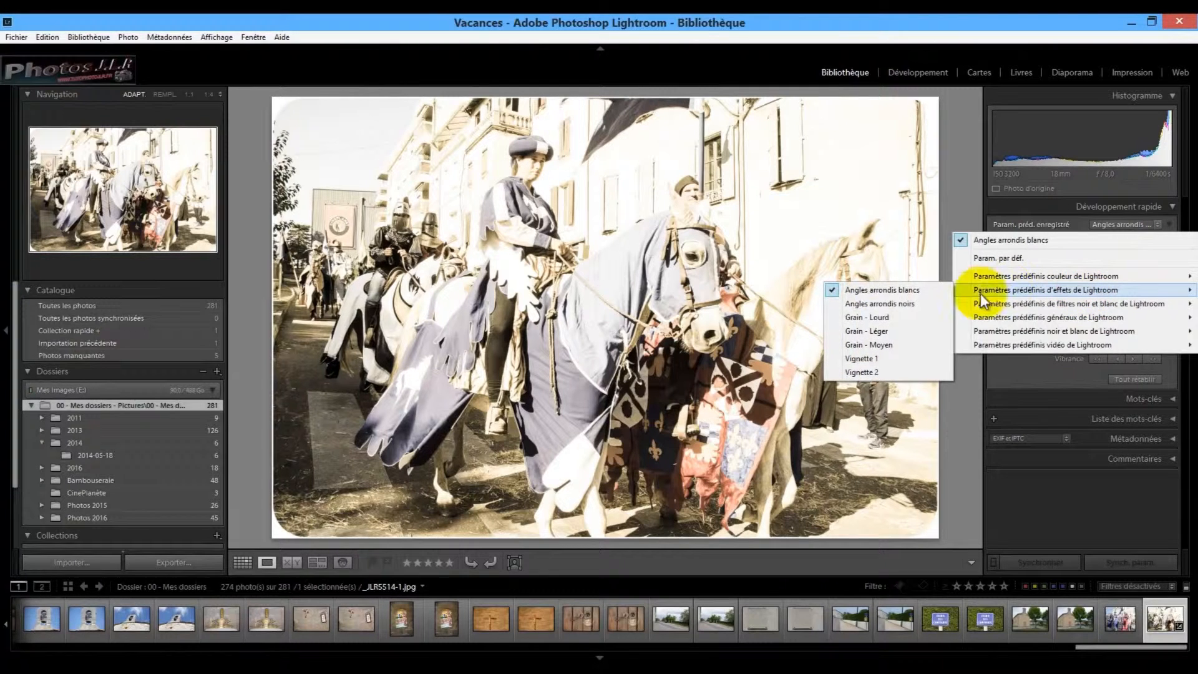
click(880, 303)
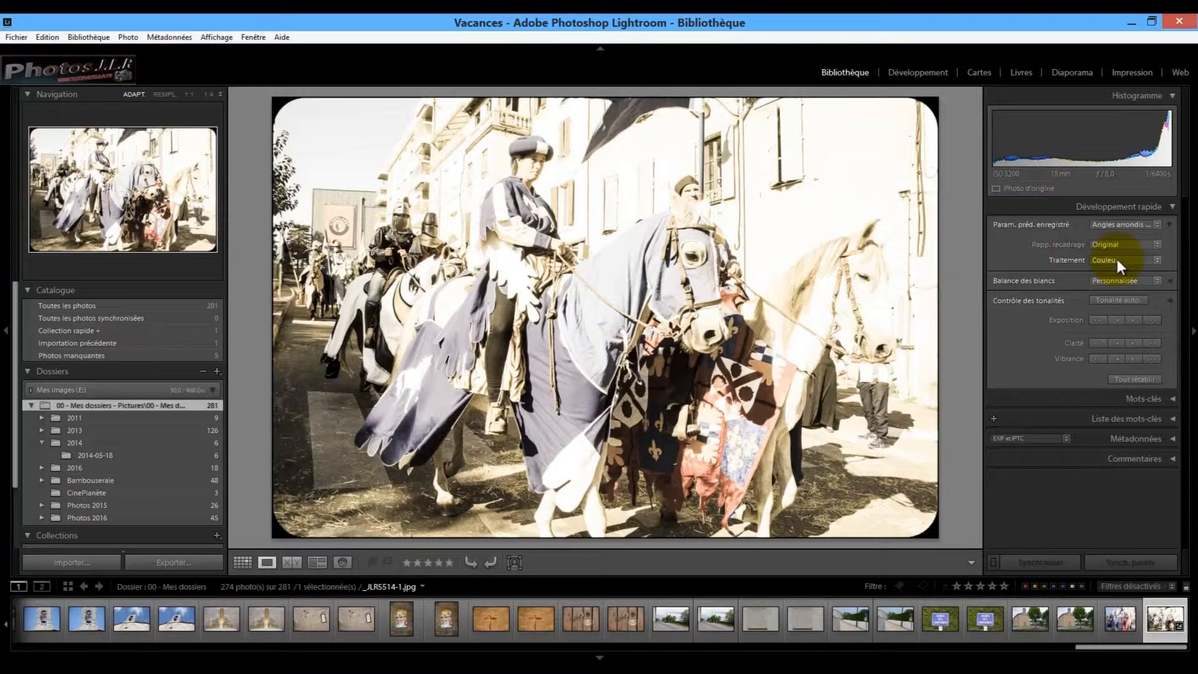
Try the 1 x 1 and 16 x 9 crop ratios on the photo
click(1157, 244)
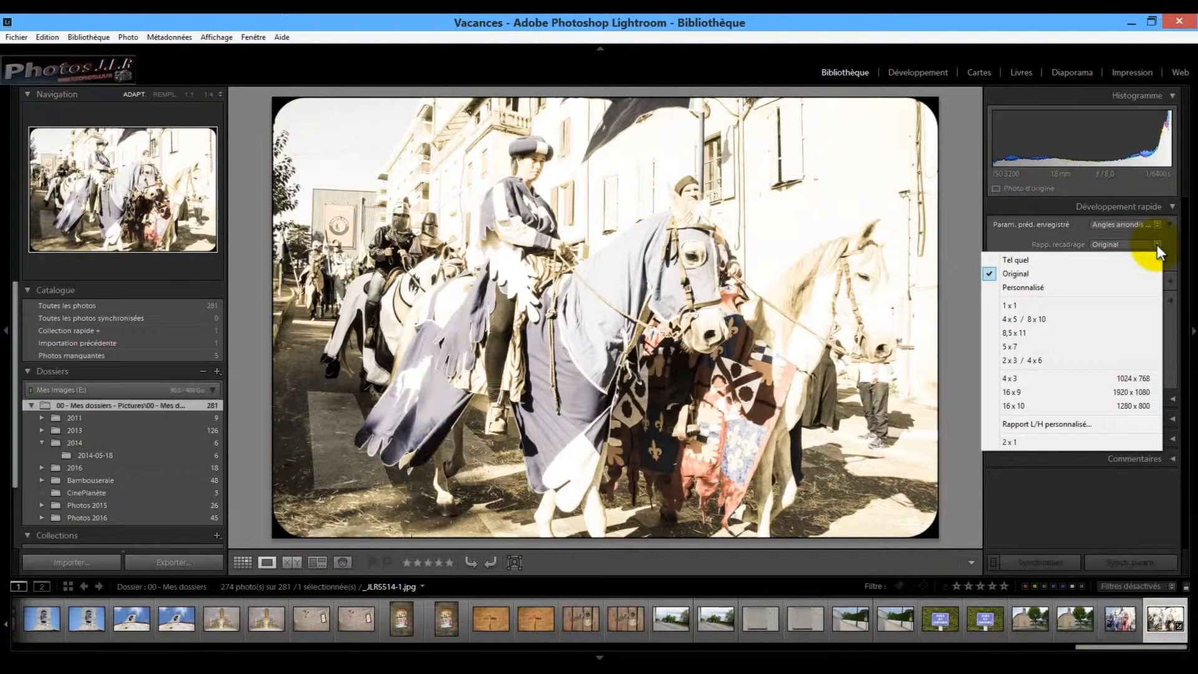
click(1011, 307)
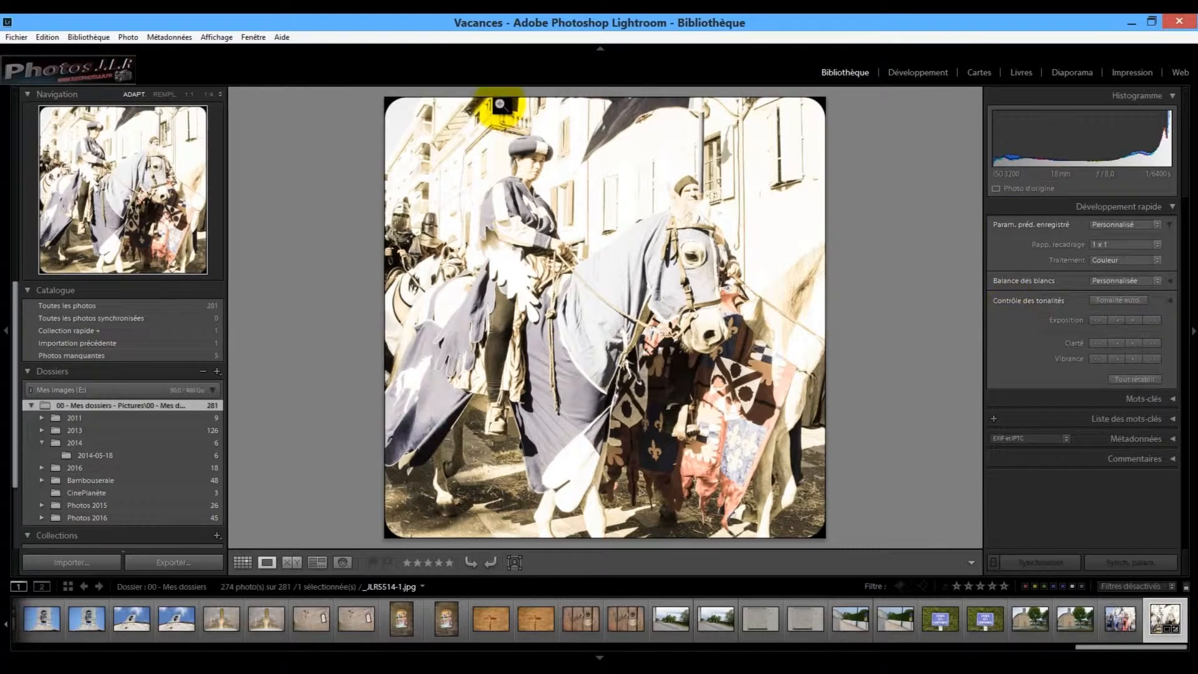
click(1158, 244)
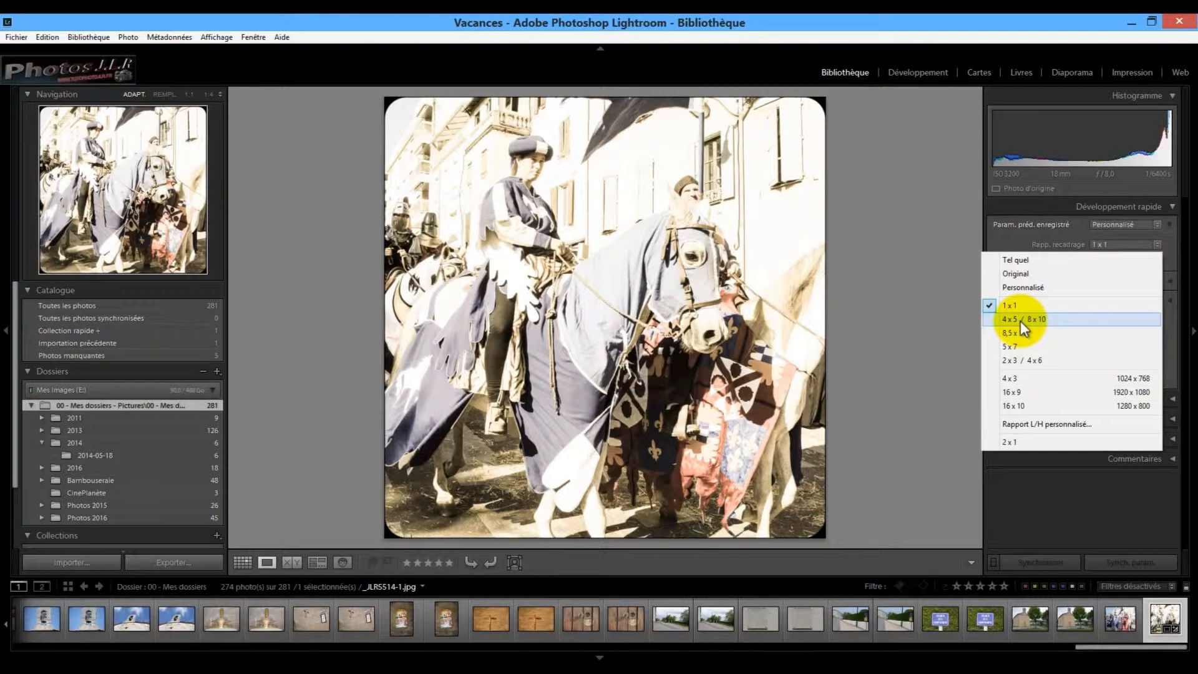
click(1010, 392)
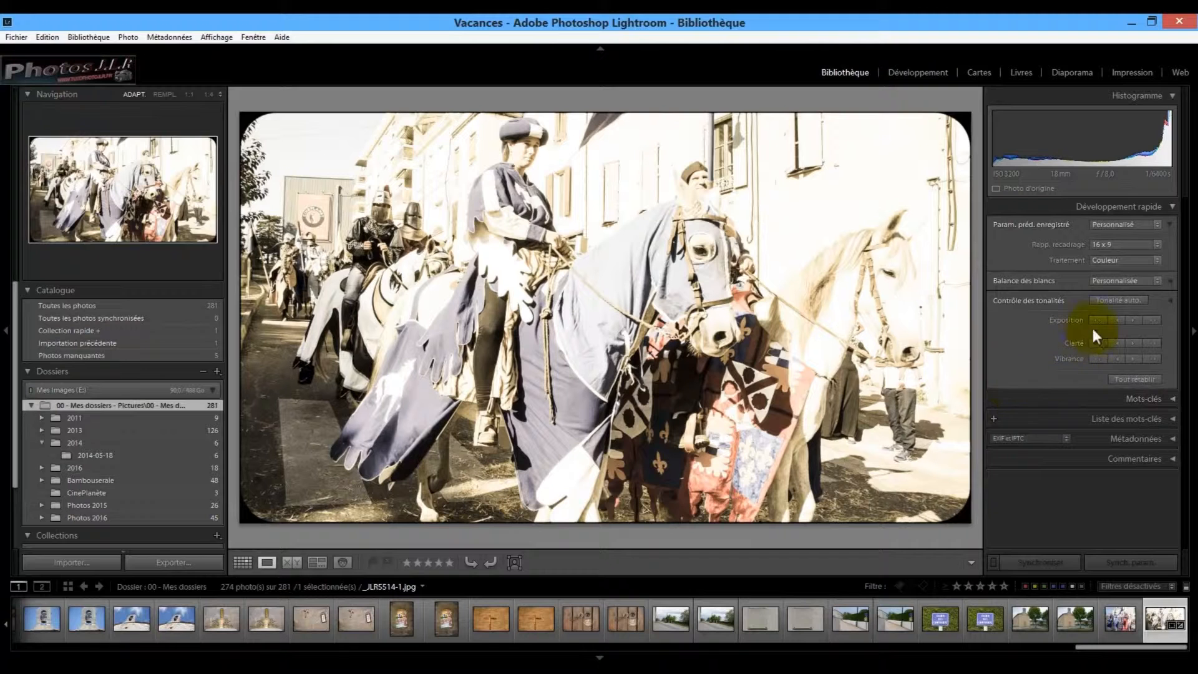
Crop the photo with a custom width-to-height ratio of 2,000 x 1,000
click(1157, 244)
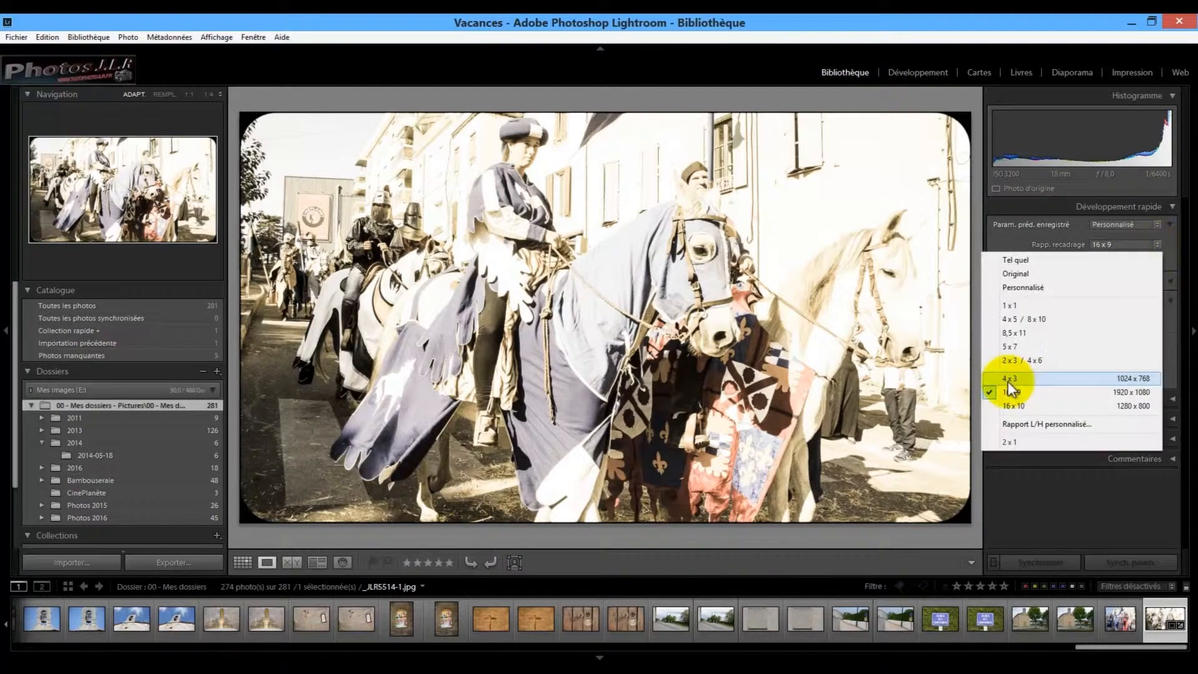
click(1012, 424)
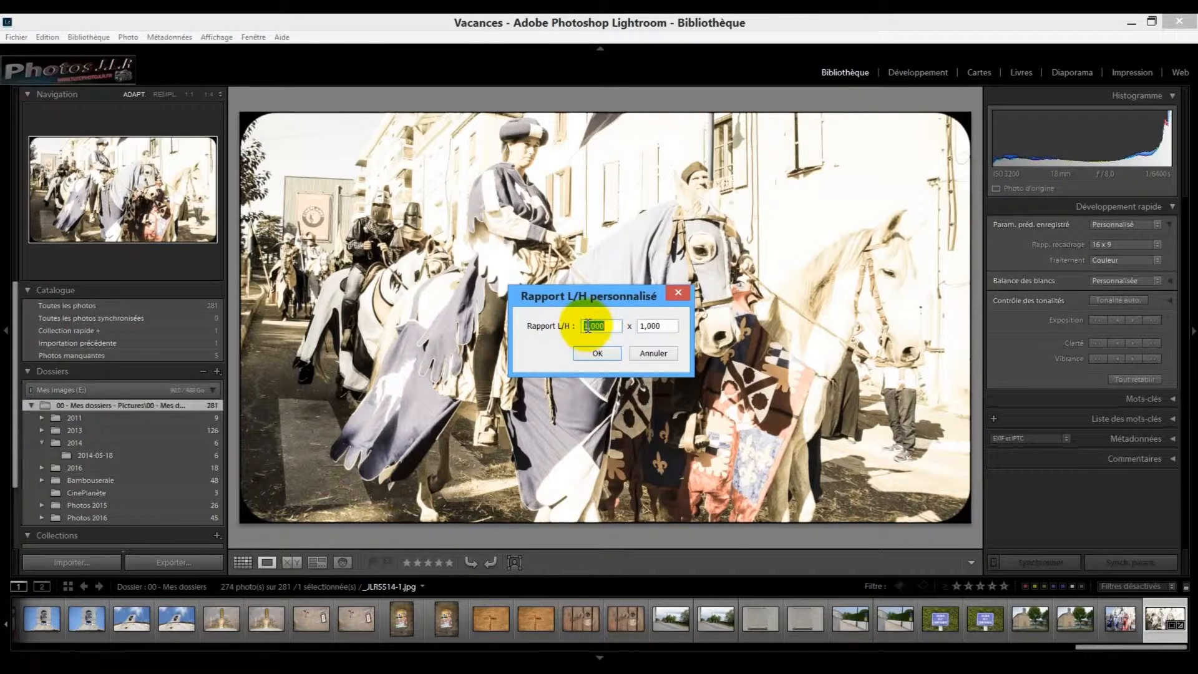
drag(588, 326, 575, 323)
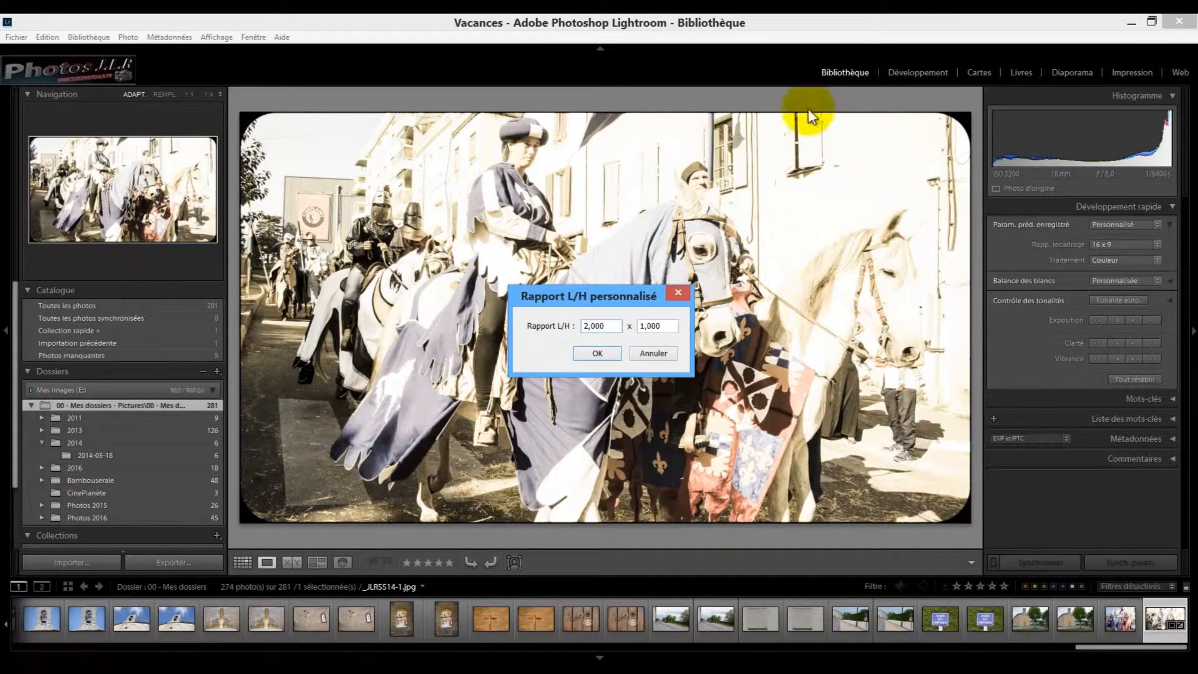
click(597, 352)
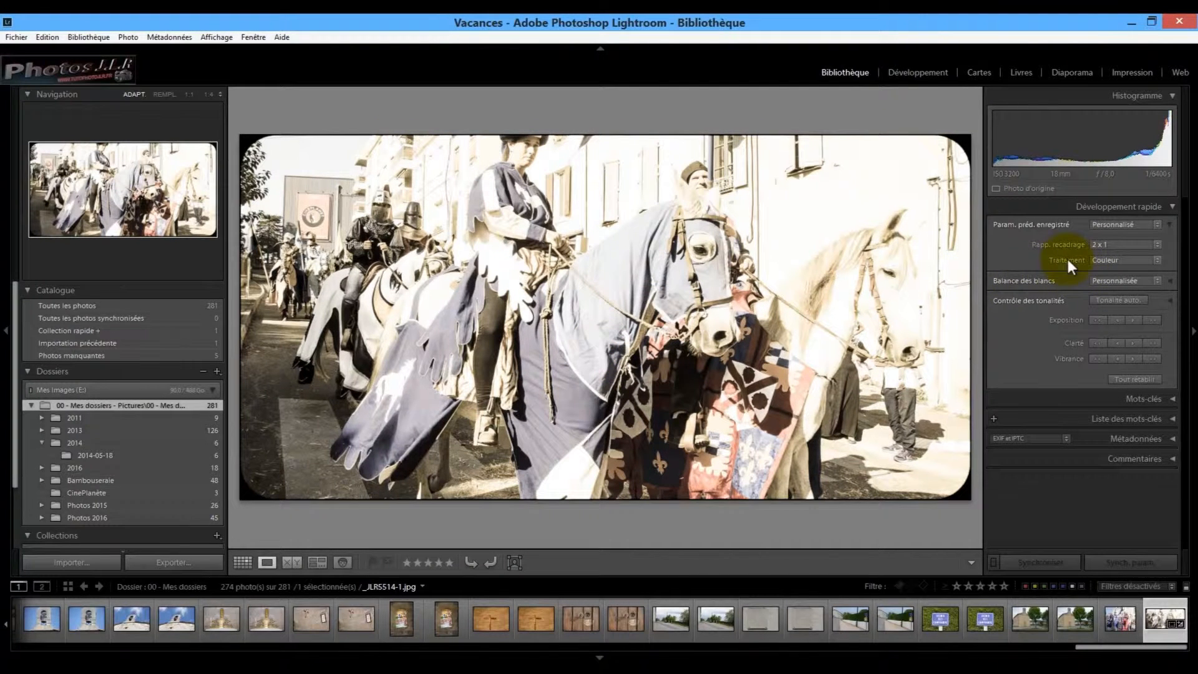
Restore the photo's Original crop ratio and set its treatment to Noir et blanc
click(1158, 245)
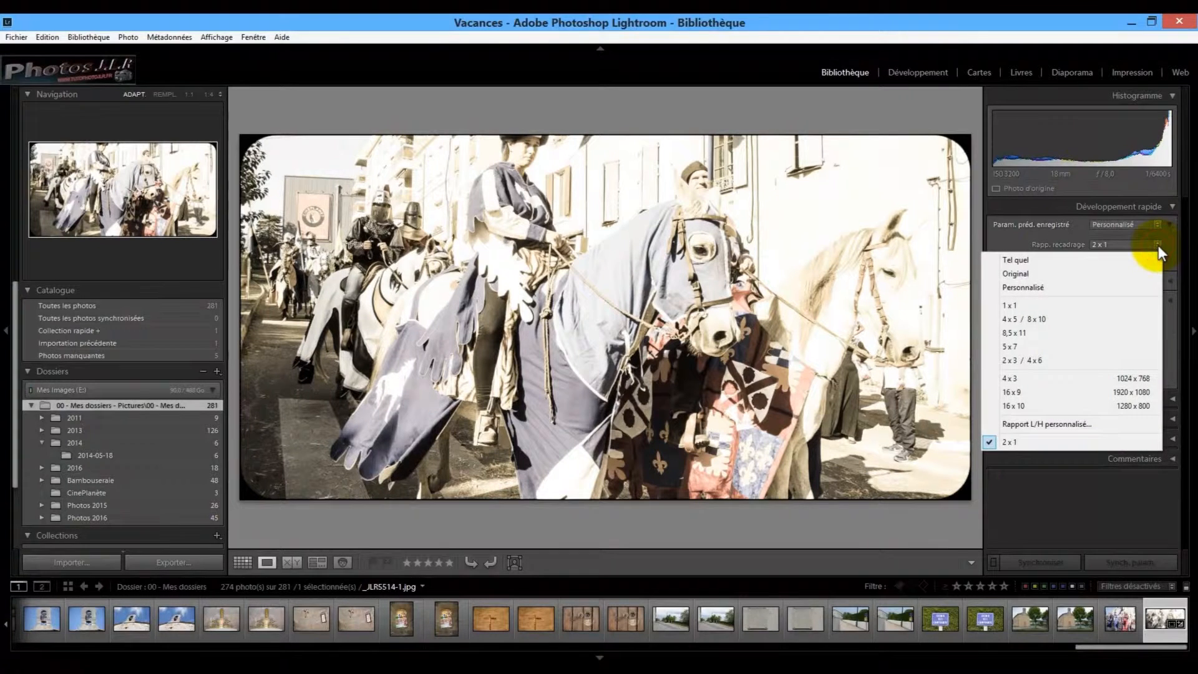
click(1010, 273)
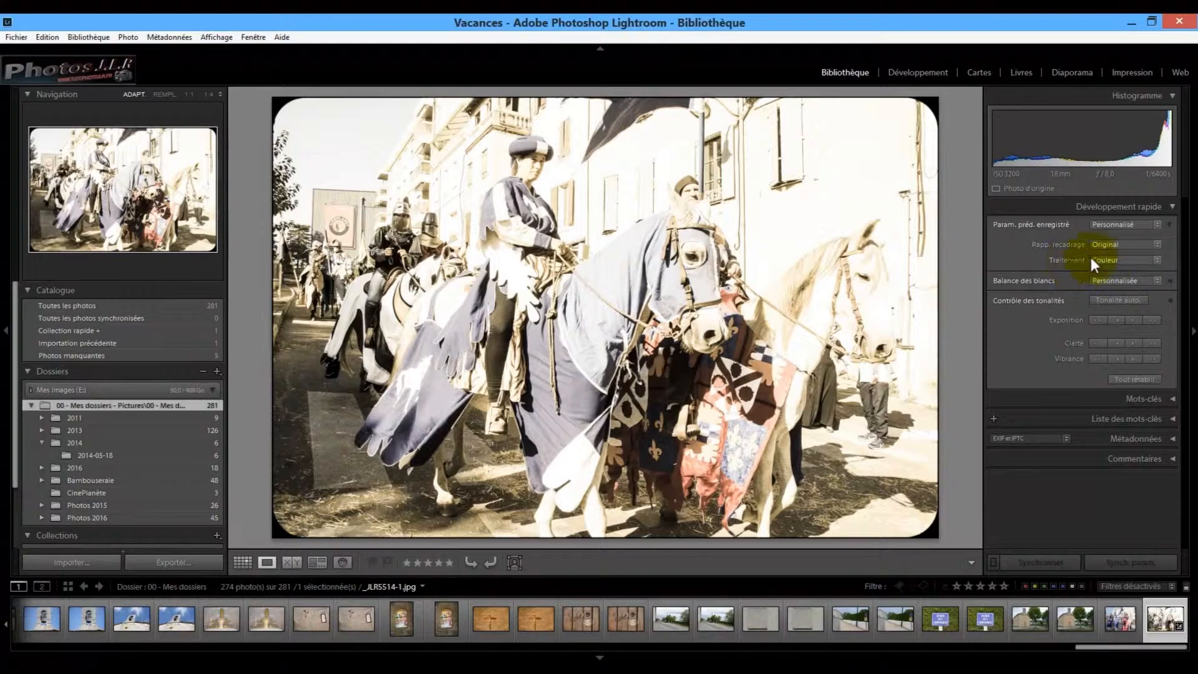
click(1157, 261)
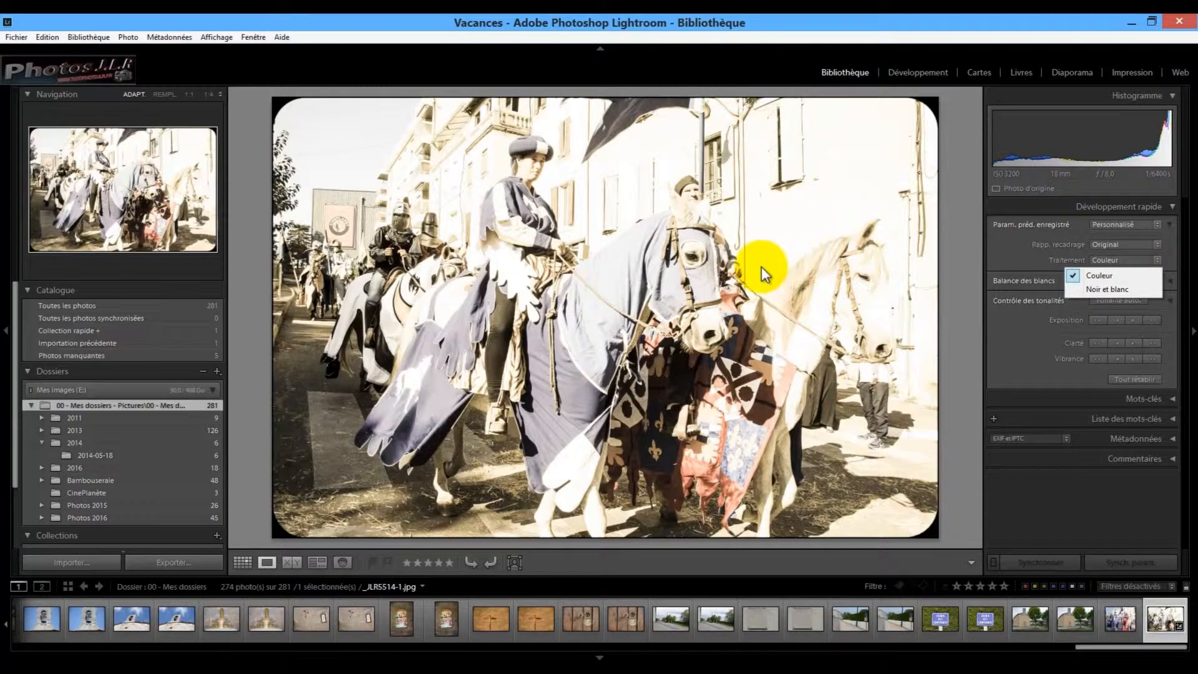
click(1100, 290)
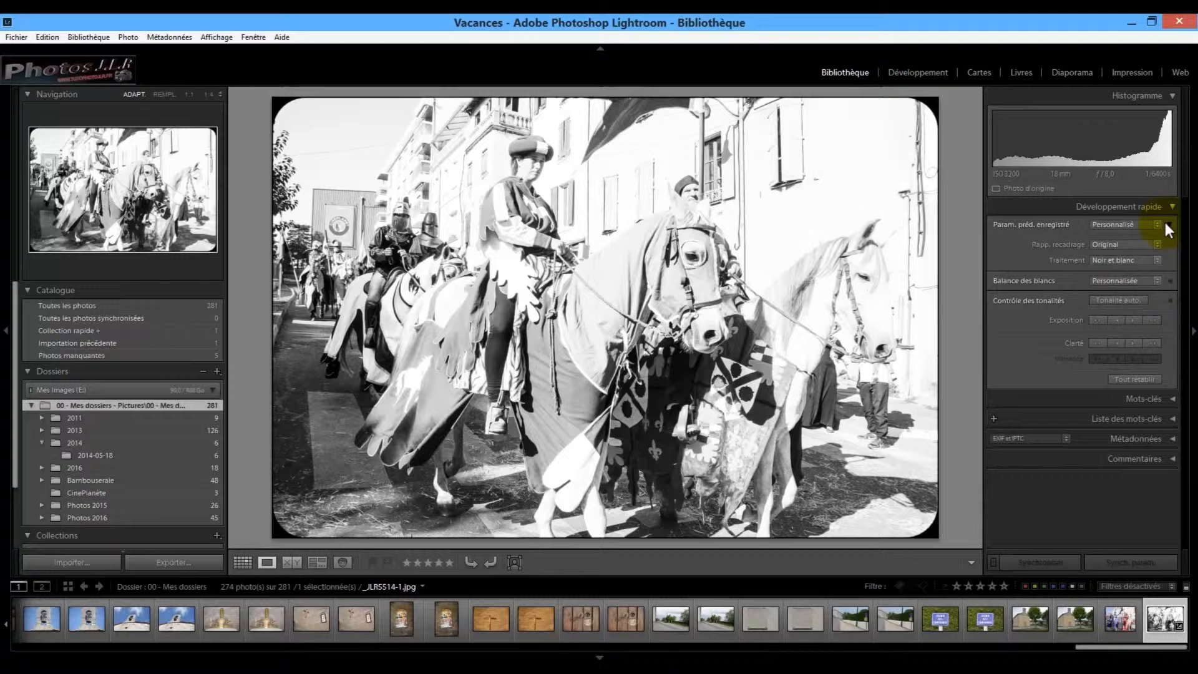
Expand the white balance controls and adjust the photo's temperature with a small cooling step and several warming steps
click(1170, 281)
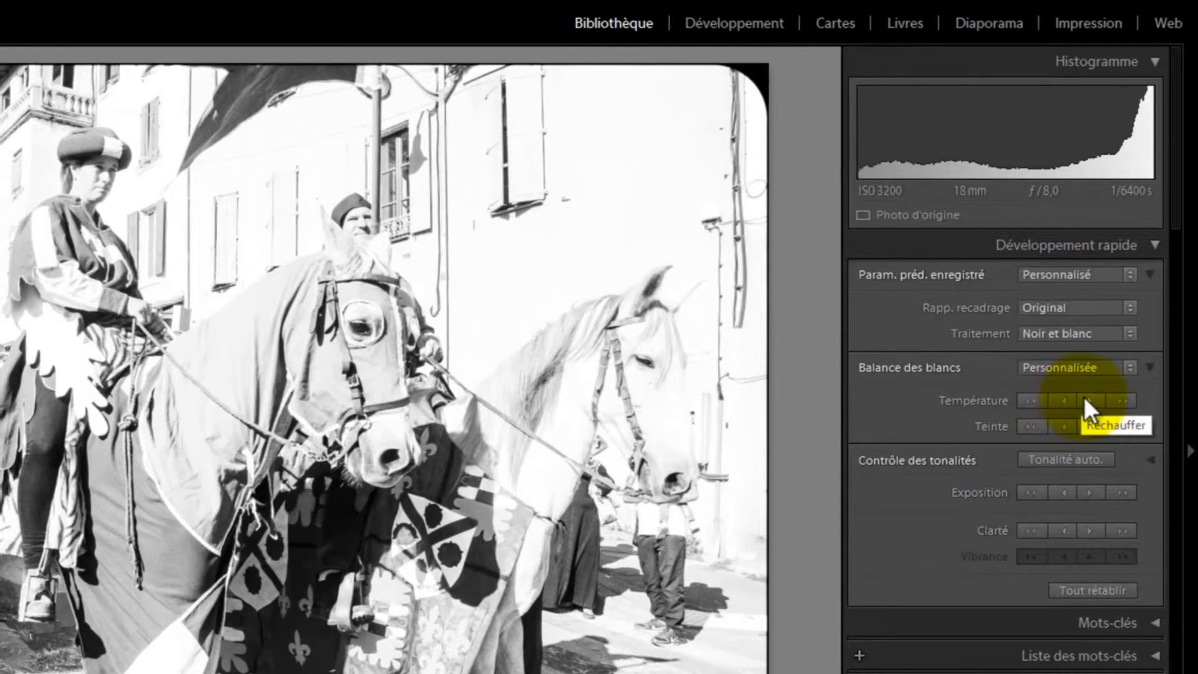
click(1124, 396)
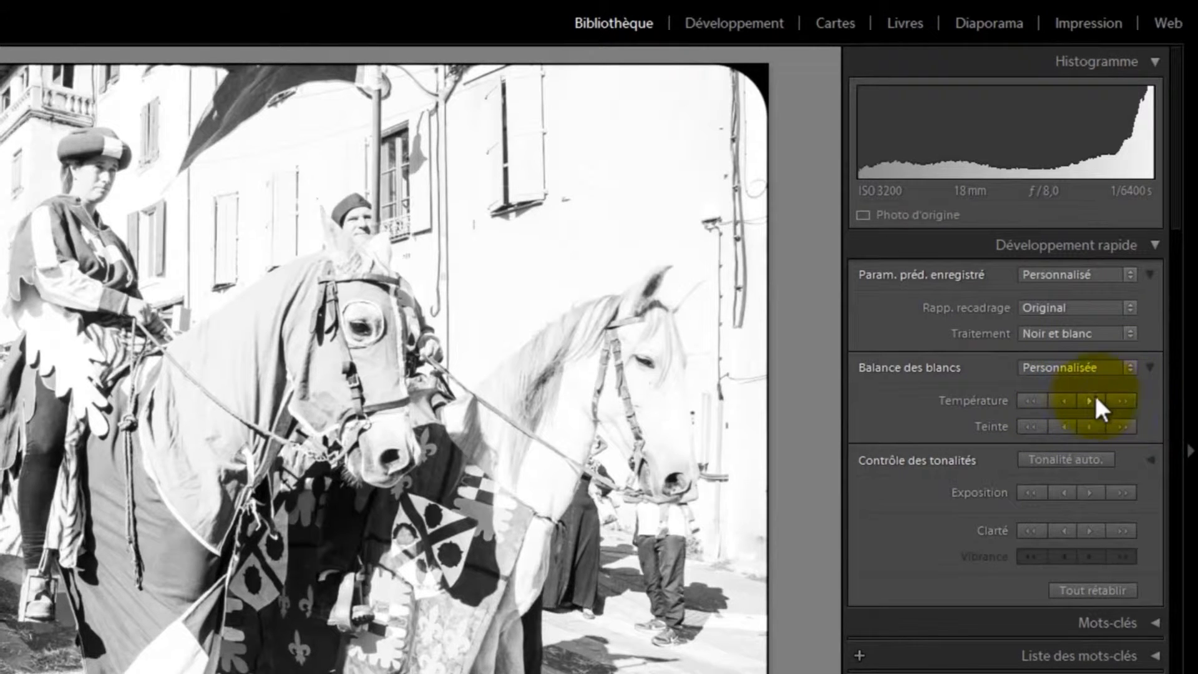
click(1061, 397)
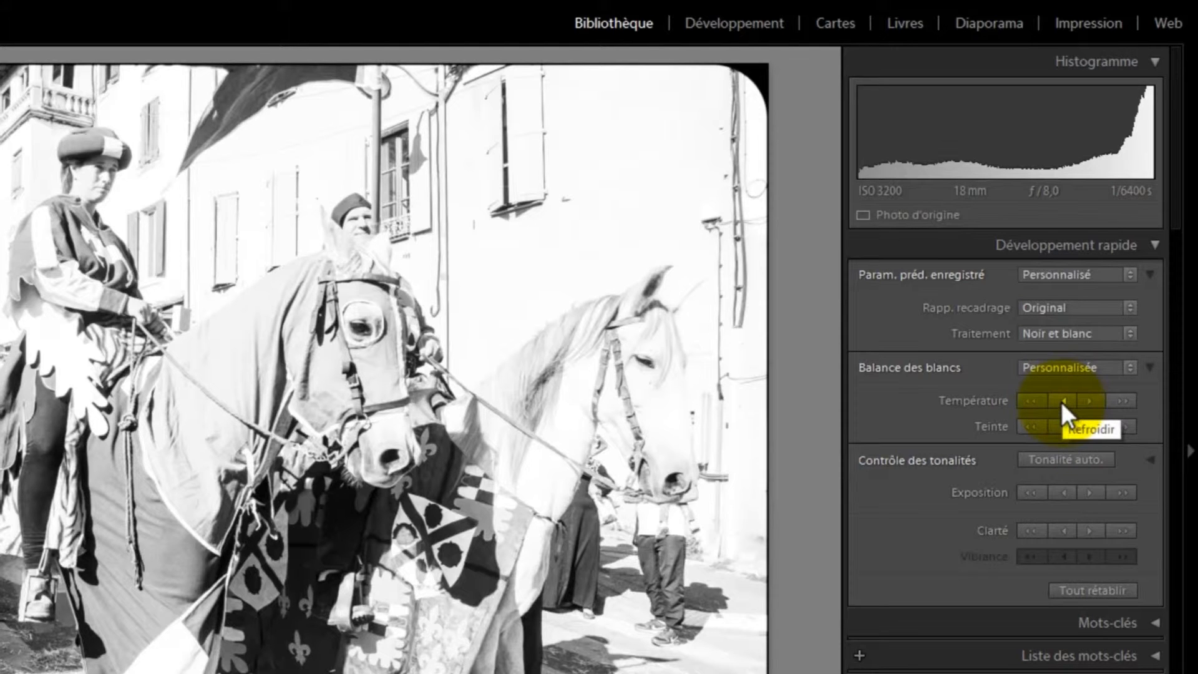
click(1121, 401)
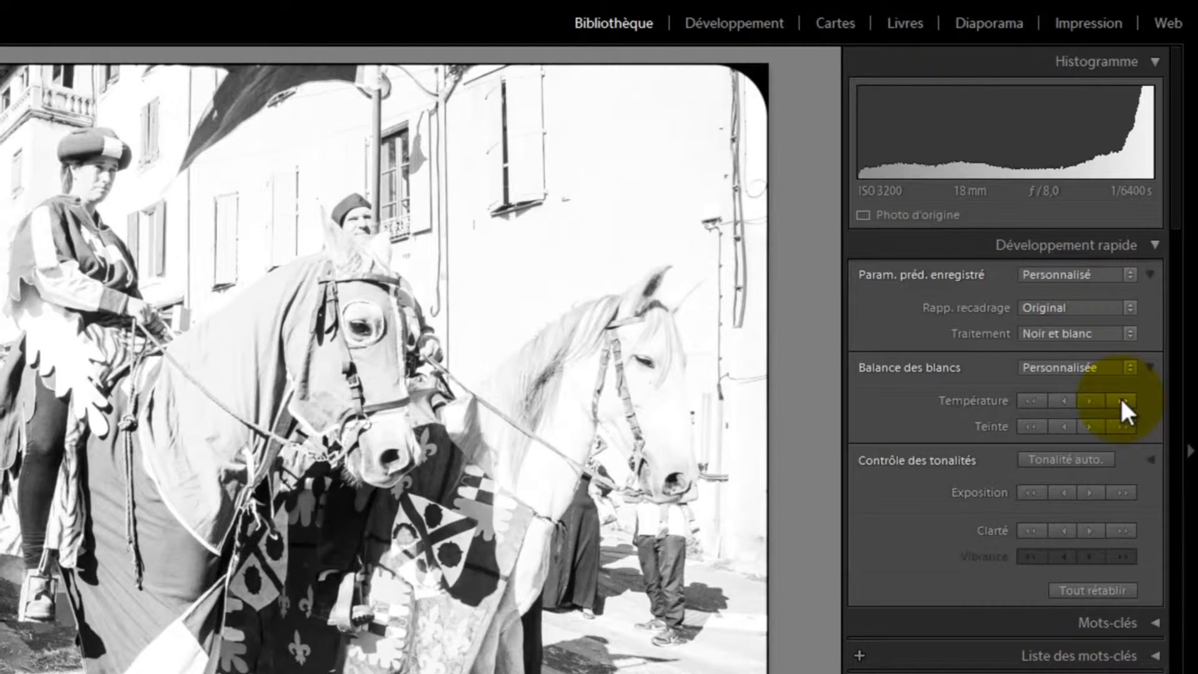
click(1121, 400)
click(1088, 403)
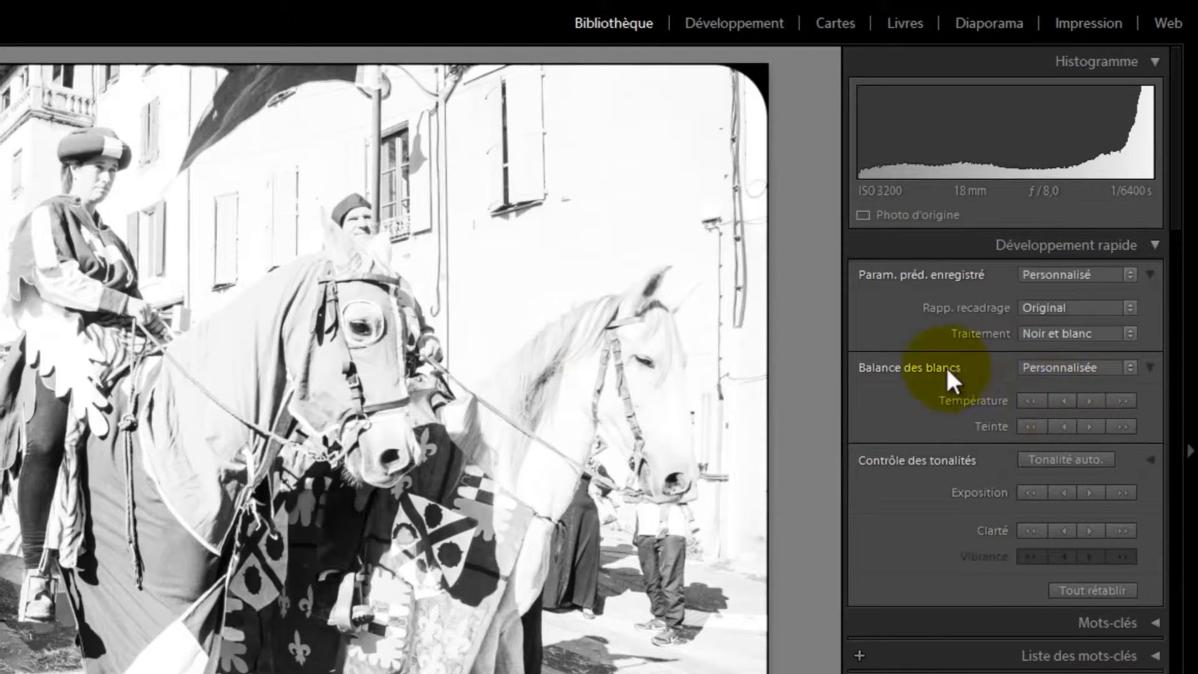
Cool the photo's temperature in repeated large steps and warm it back in large steps
click(1029, 399)
click(1029, 400)
click(1029, 399)
click(1029, 399)
click(1028, 399)
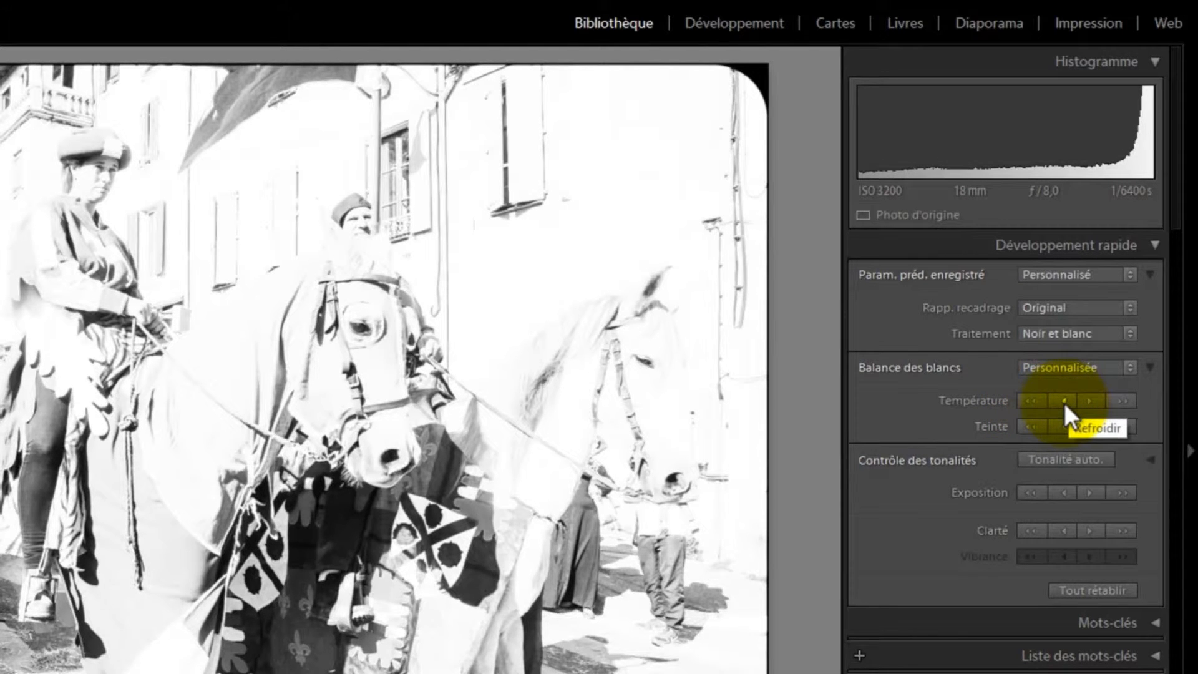
click(1125, 398)
click(1125, 395)
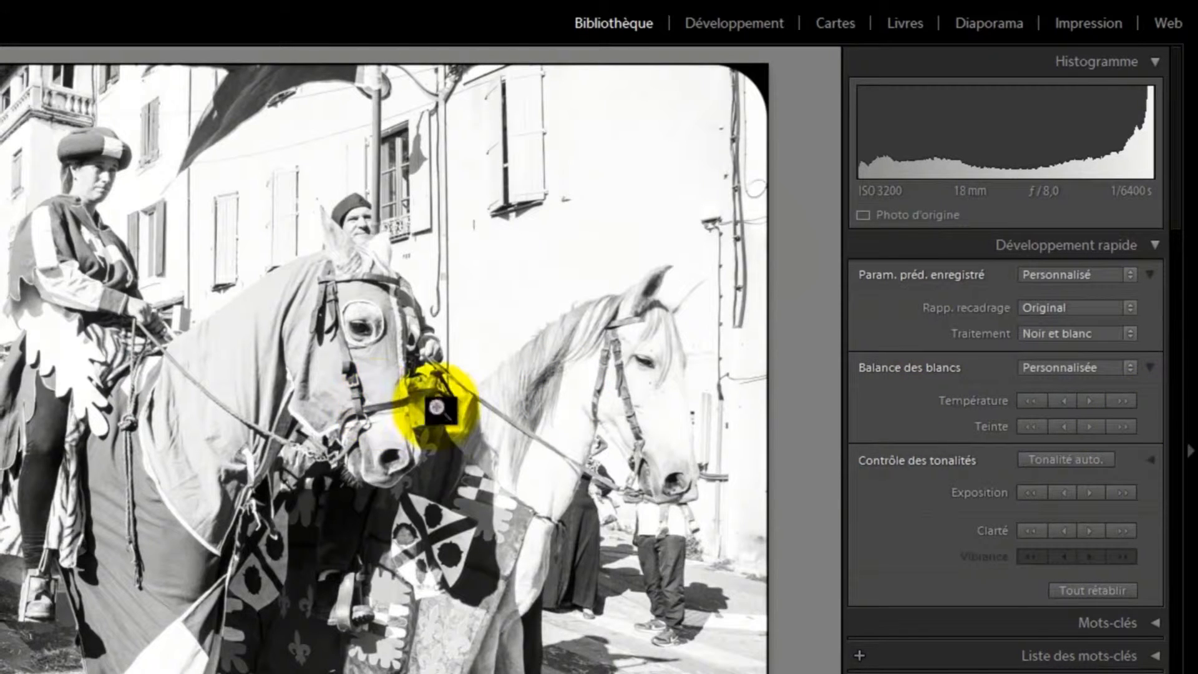
Shift the photo's tint toward magenta in two large steps and back toward green in two large steps
click(1123, 425)
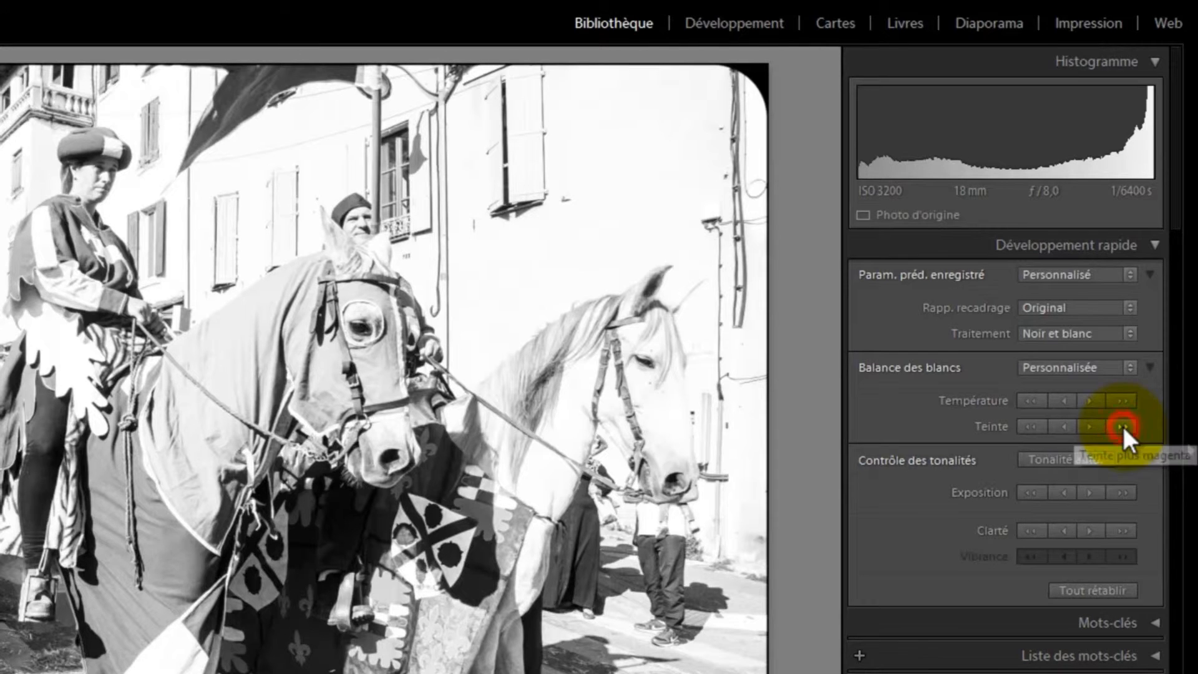
click(1122, 425)
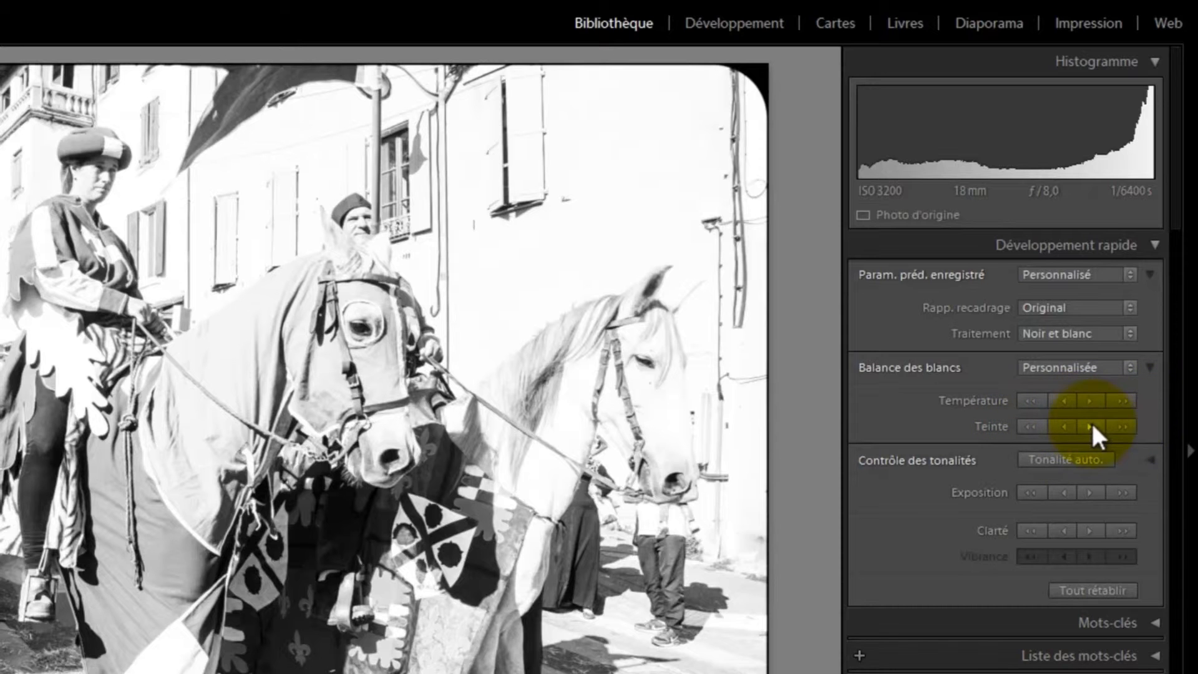
click(1030, 424)
click(1030, 424)
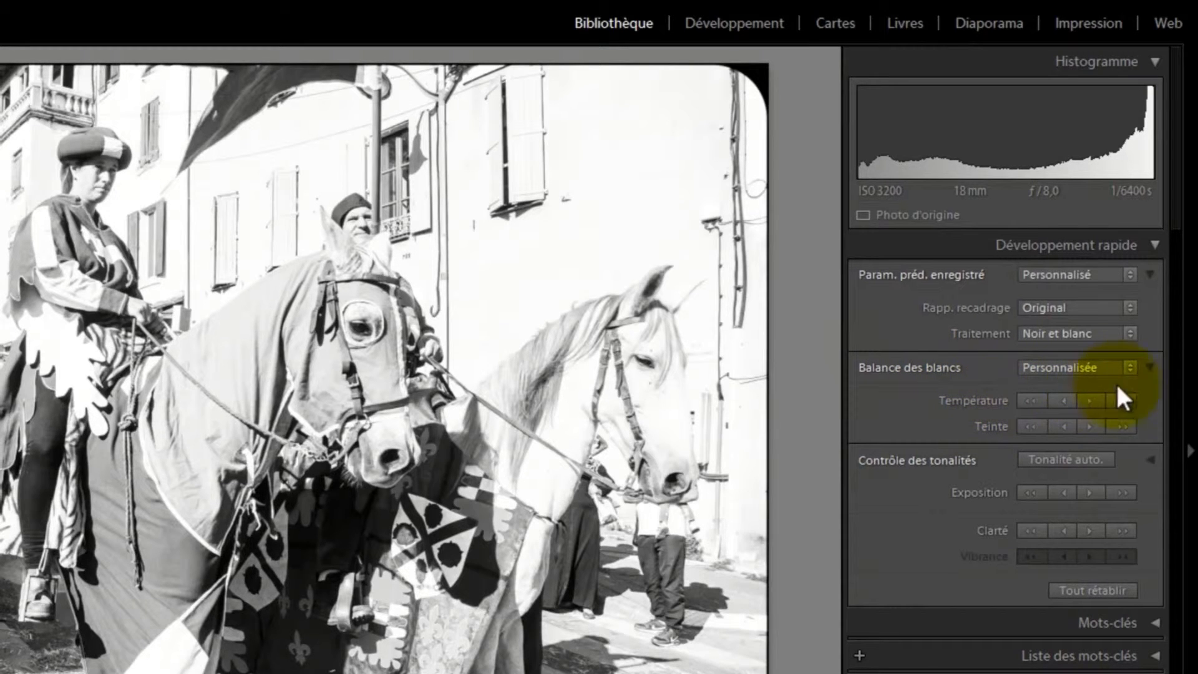
Set the photo's white balance to Auto and return it to Telle quelle
click(1128, 368)
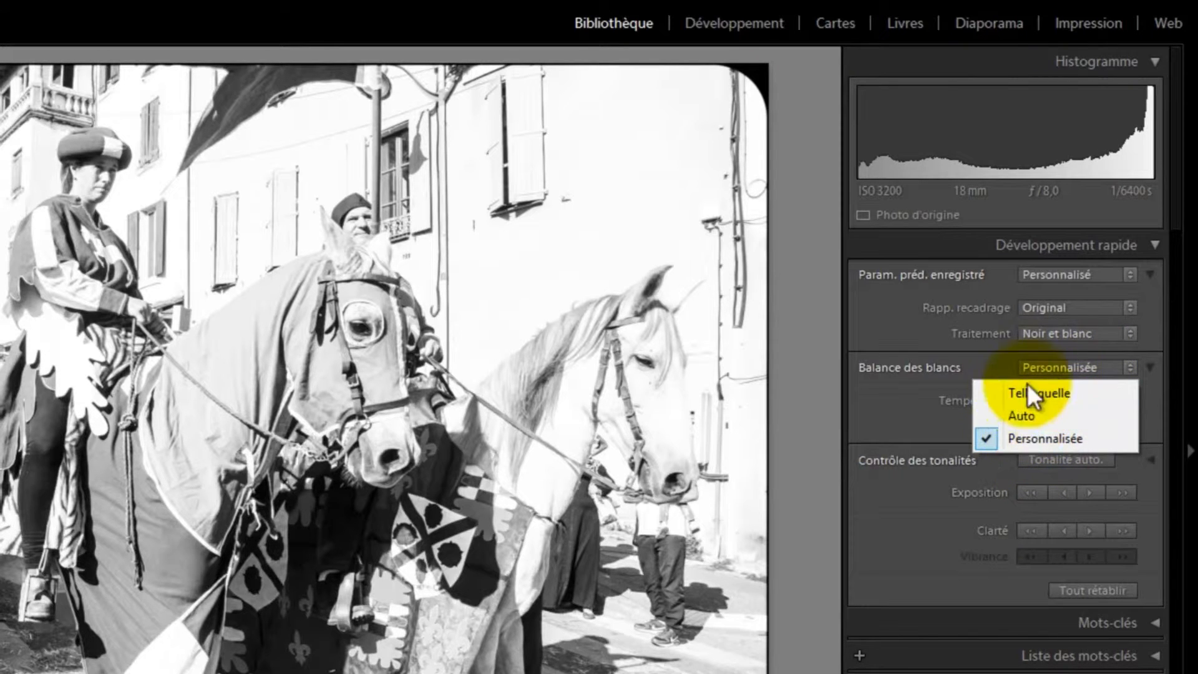
click(1019, 417)
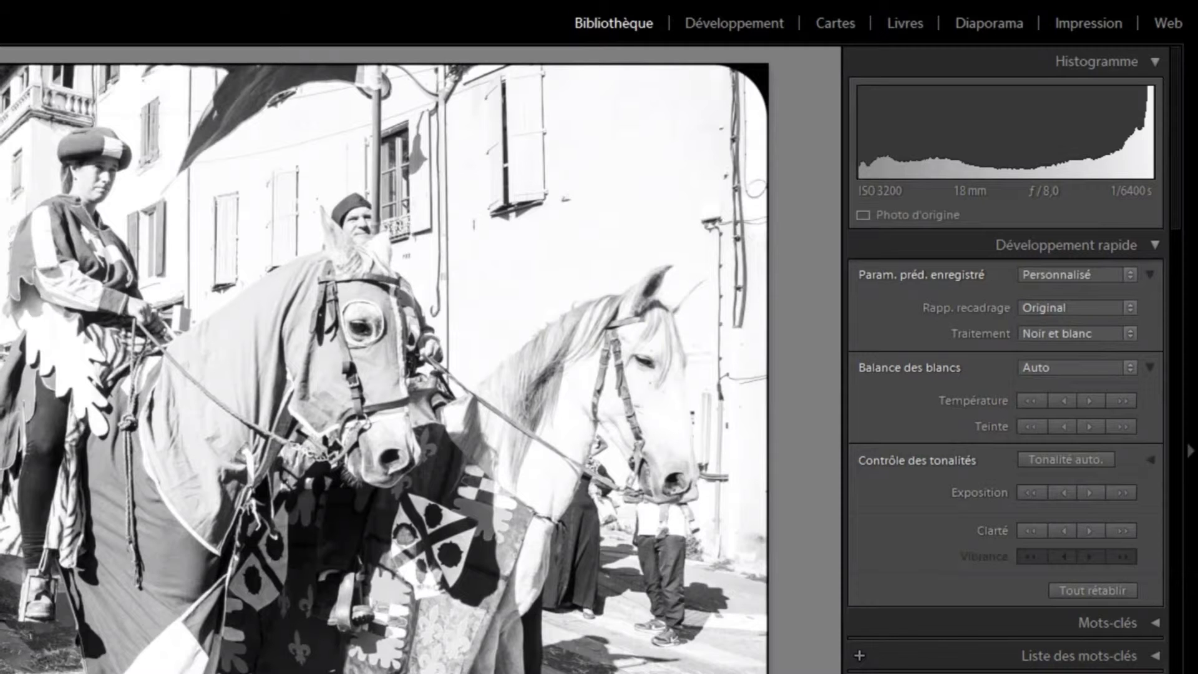
click(1132, 369)
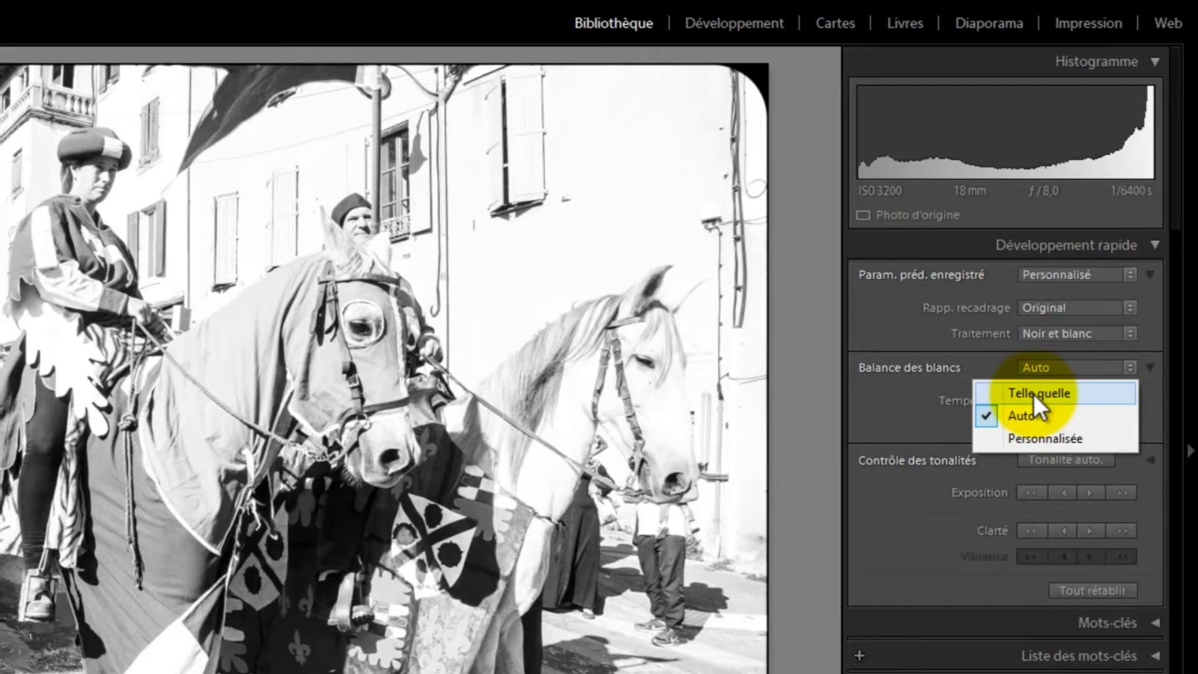
click(1033, 393)
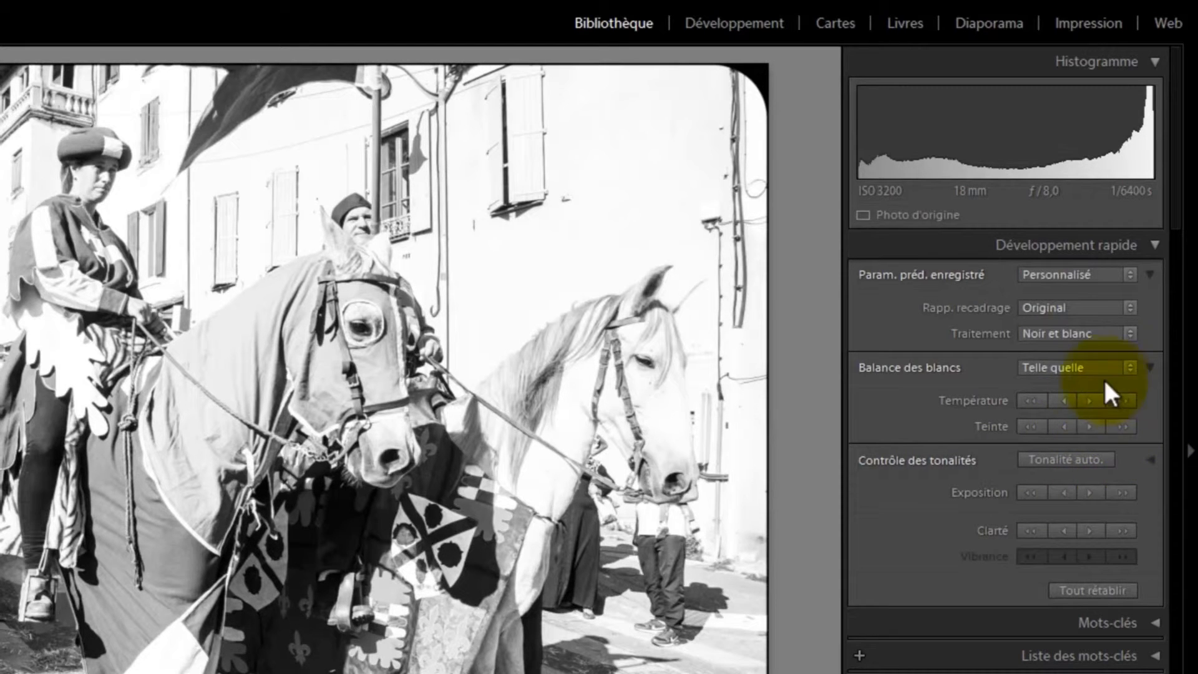
Raise the photo's exposure and lower it by two small steps each way, and do the same for clarity with one small step
click(1090, 490)
click(1088, 489)
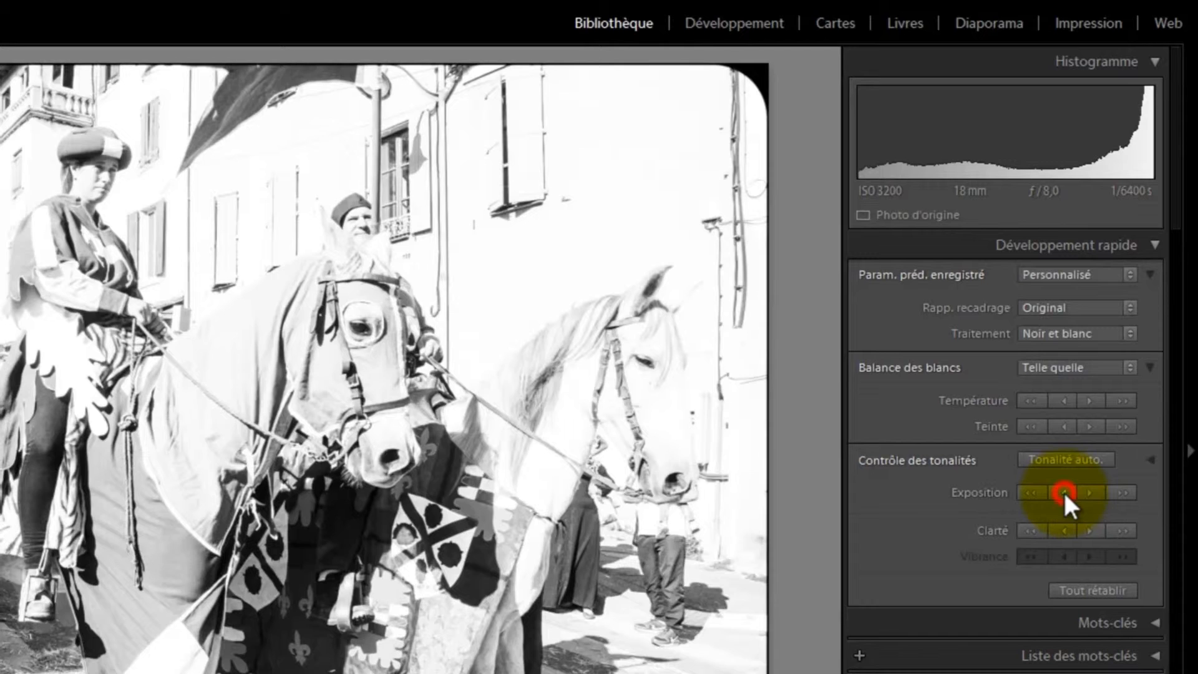
click(1063, 491)
click(1063, 492)
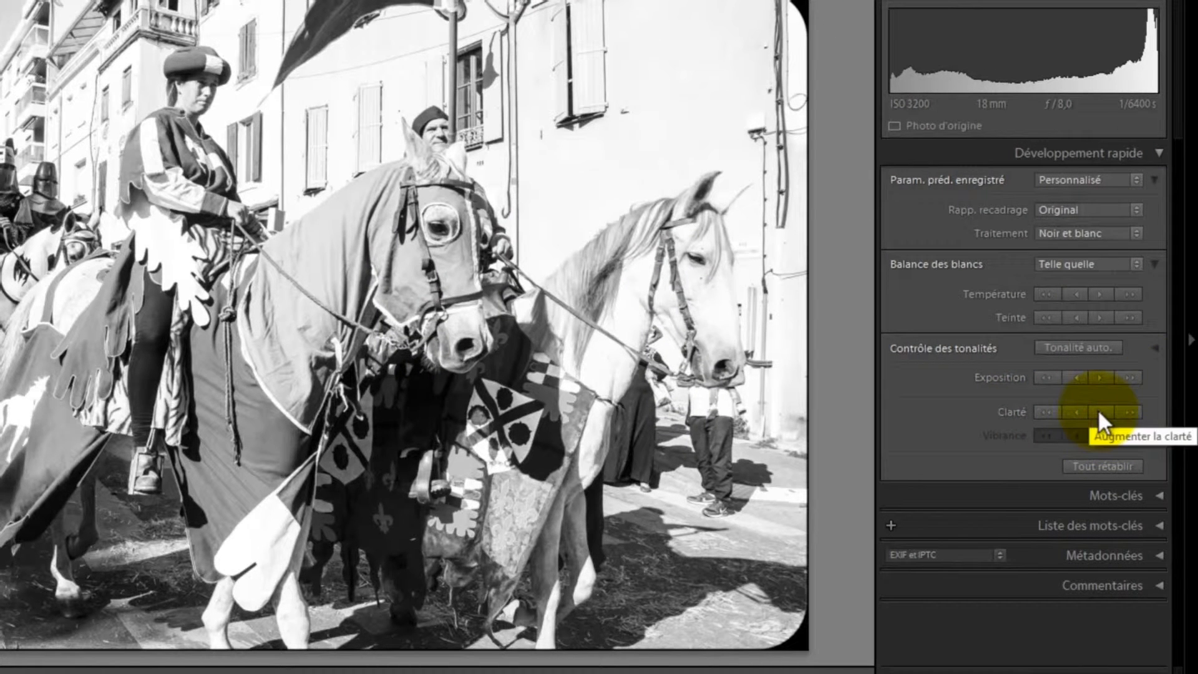
click(1098, 413)
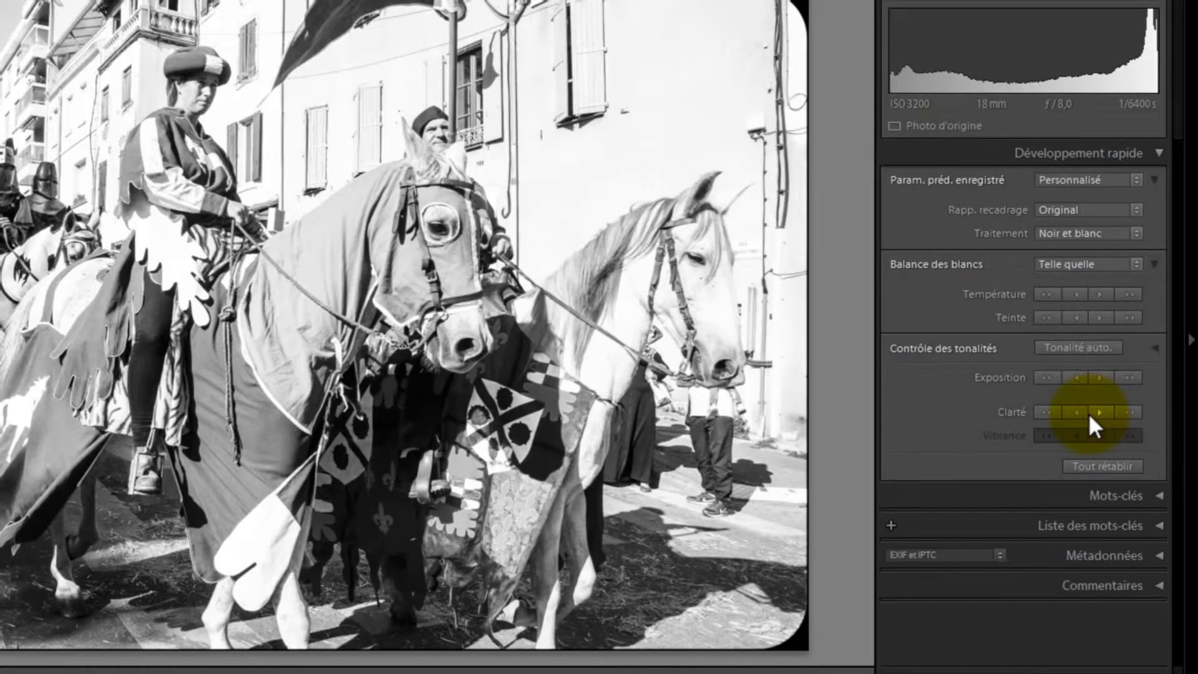
click(1077, 411)
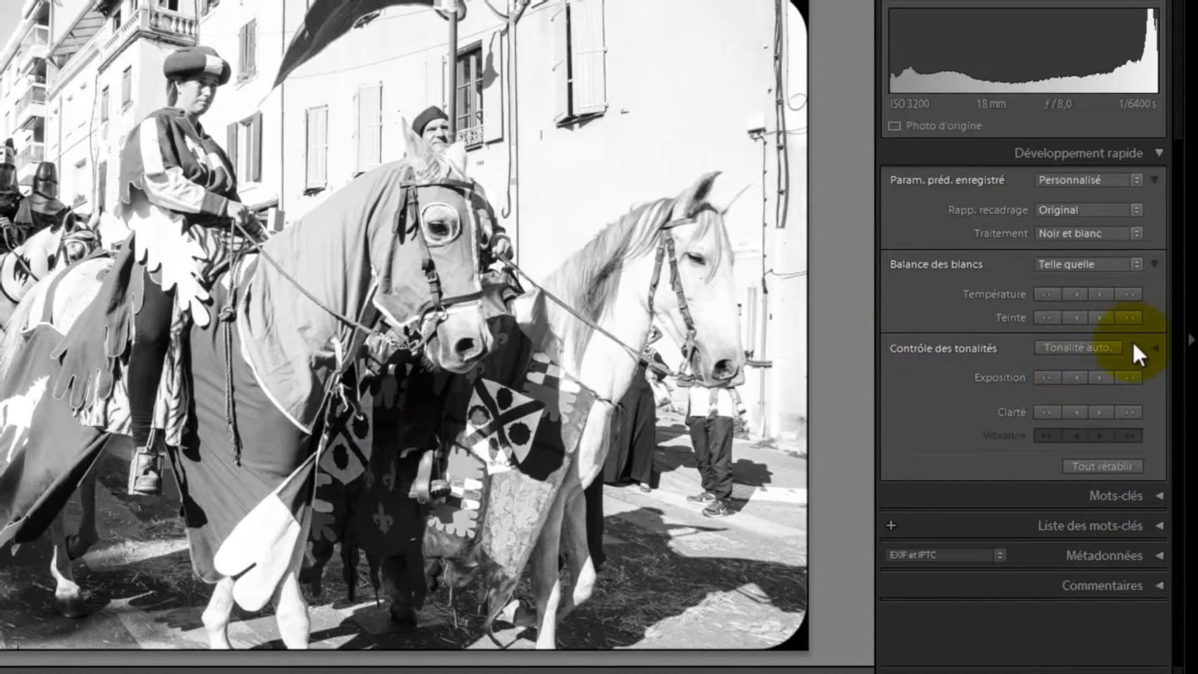
Expand the tone controls and adjust the highlights with one small increase and two small decreases
click(1158, 344)
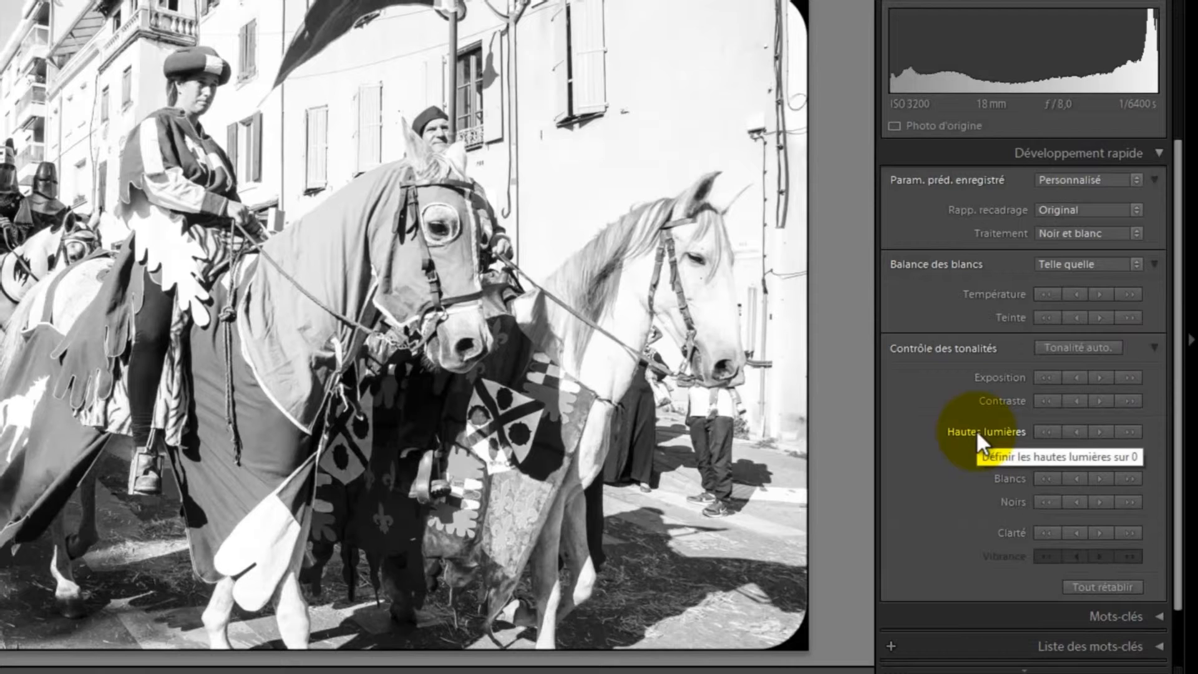
click(1098, 431)
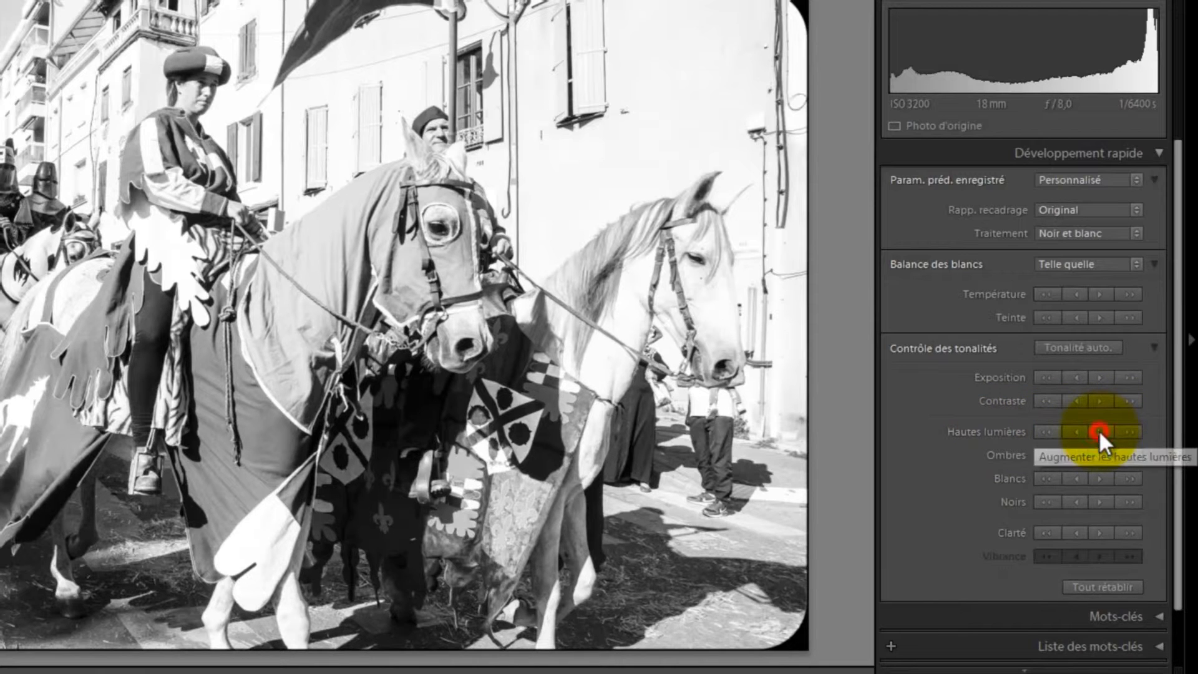
click(1080, 430)
click(1080, 430)
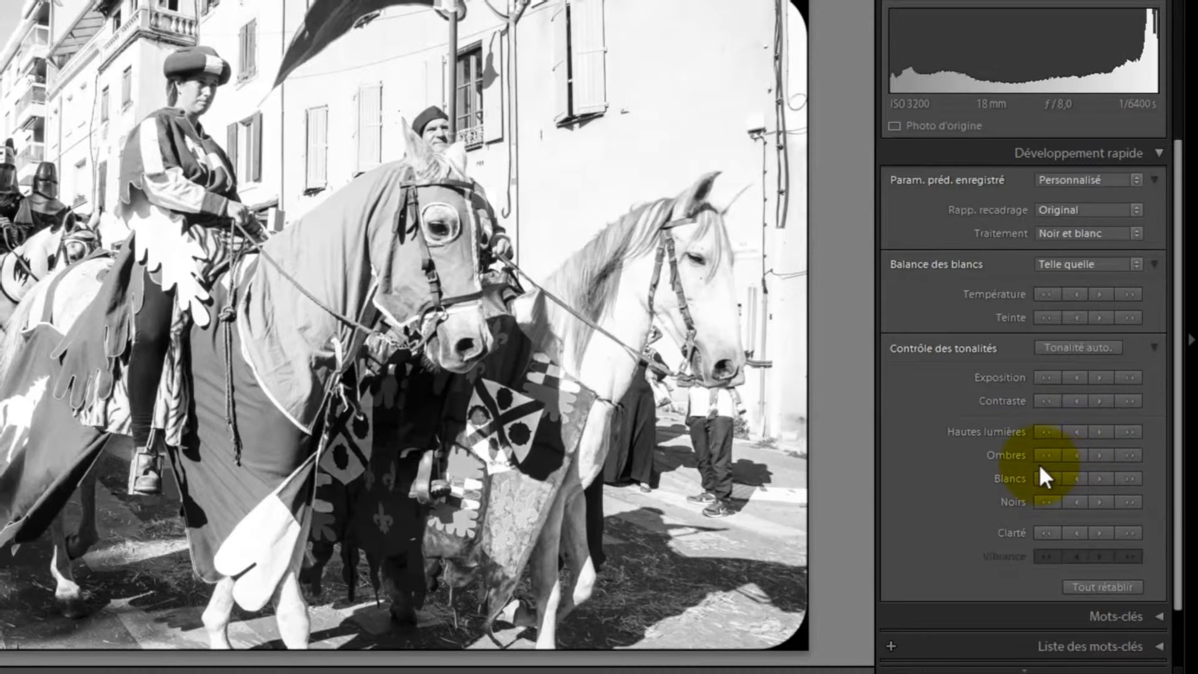
Raise the photo's shadows in two large steps and lower them again in two large steps
click(1128, 455)
click(1128, 454)
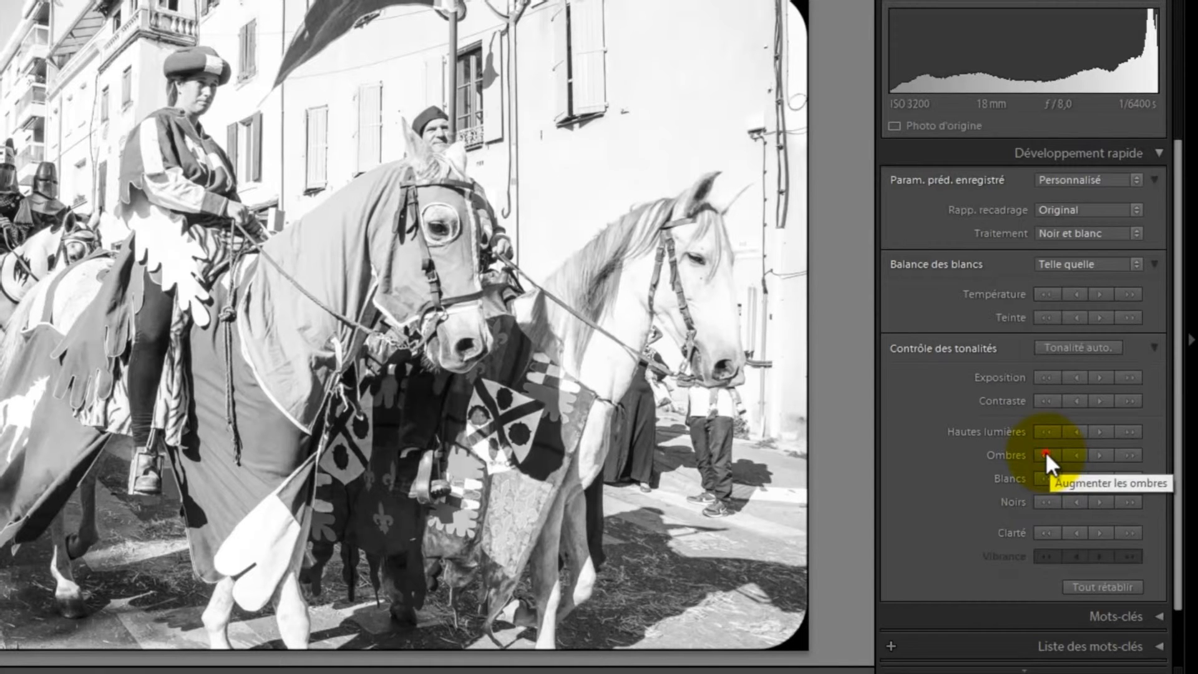
click(1046, 454)
click(1046, 455)
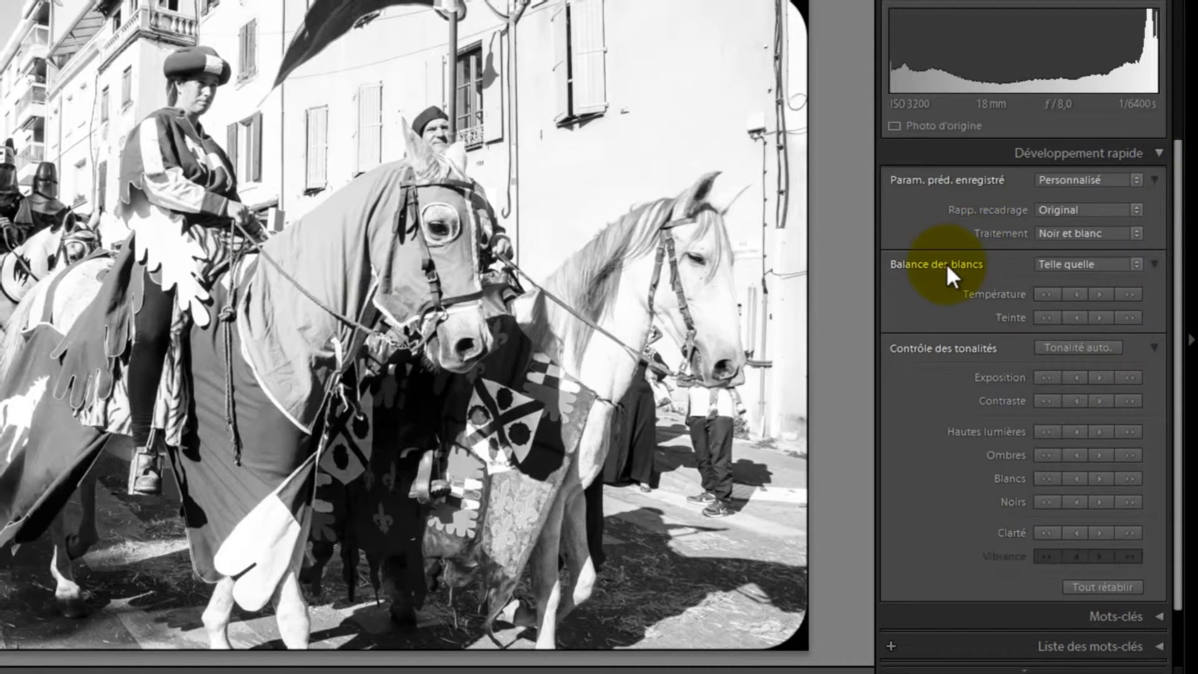
Apply the Ton sépia preset from Lightroom's black-and-white presets to the photo
click(1136, 179)
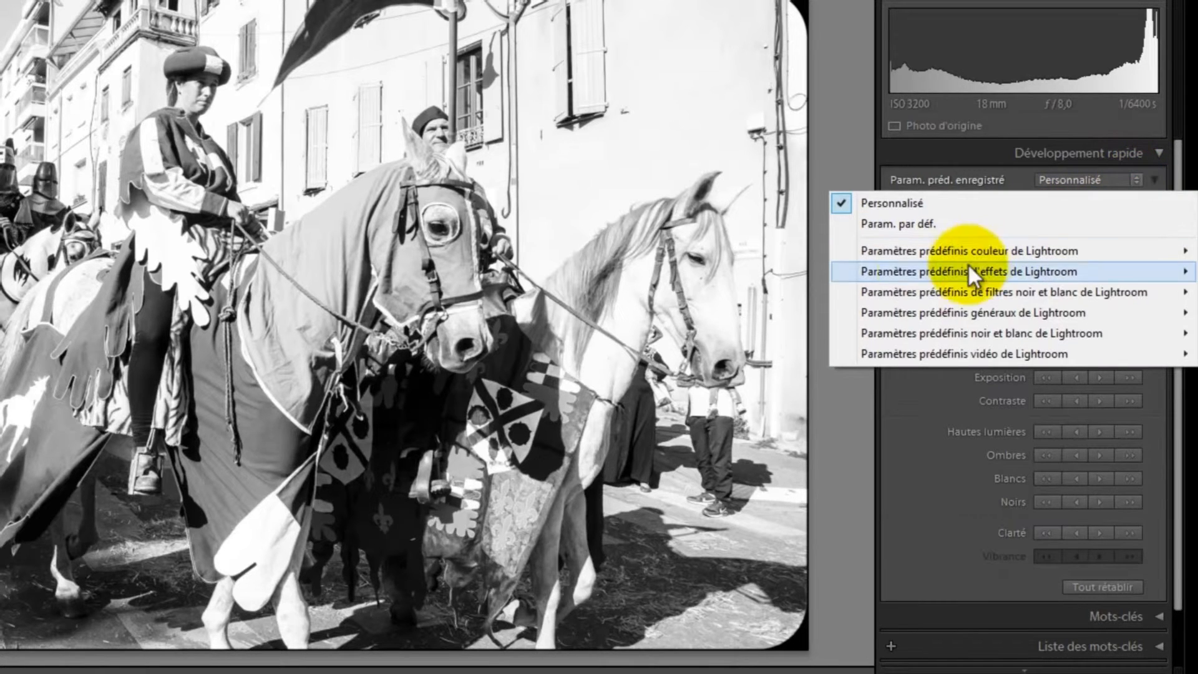
mouse_move(913, 297)
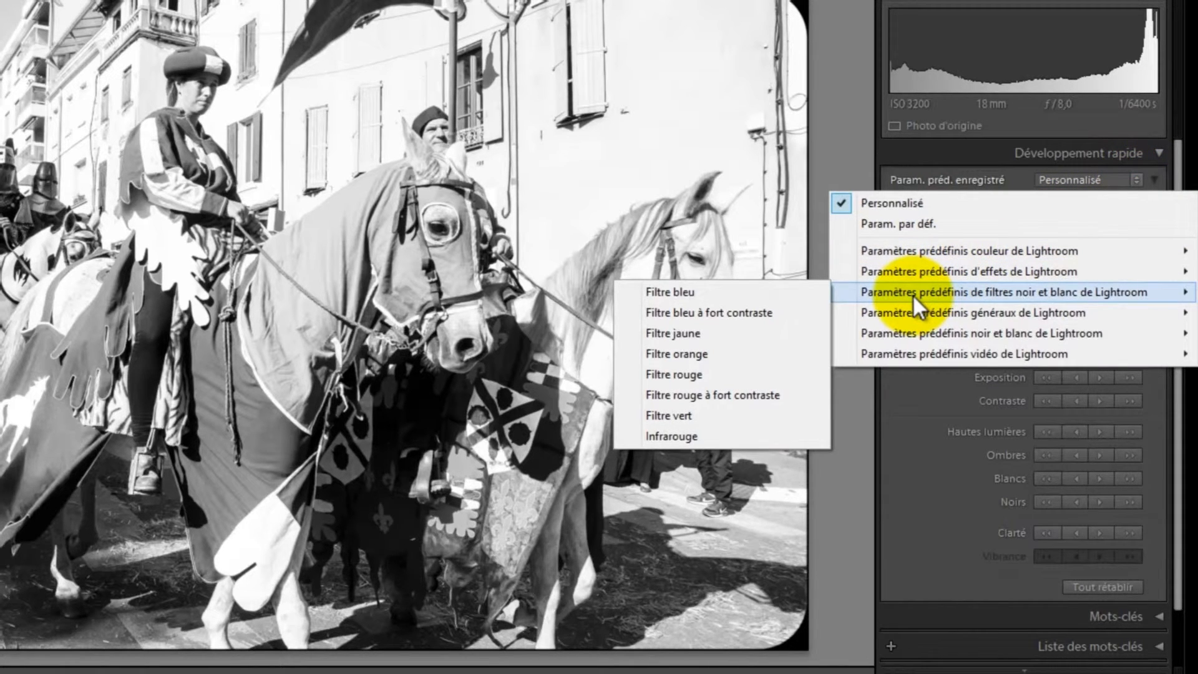
mouse_move(908, 334)
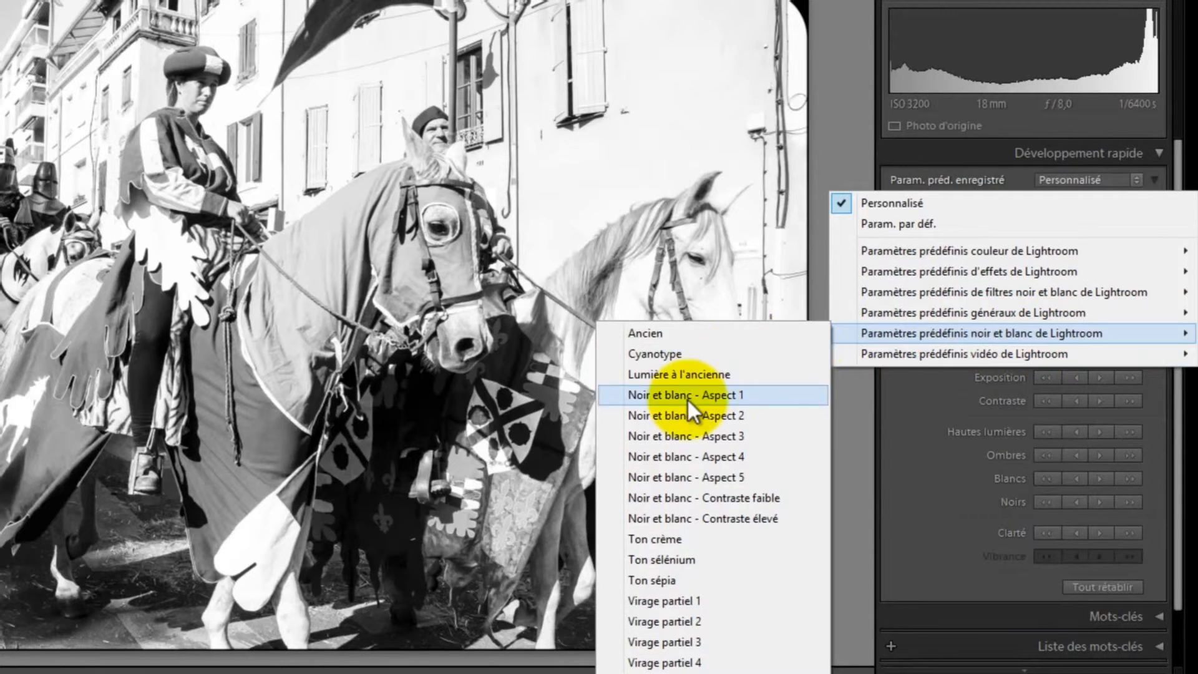
click(664, 576)
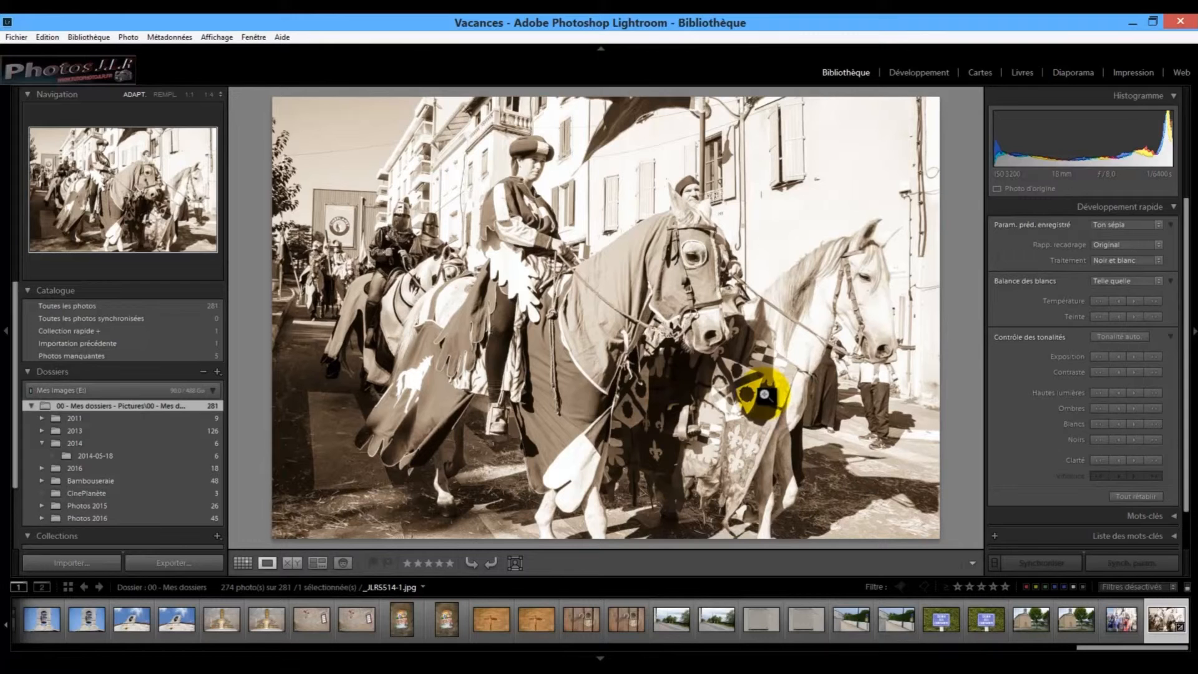
Reset all of the photo's Quick Develop settings
scroll(1145, 474, down, 2)
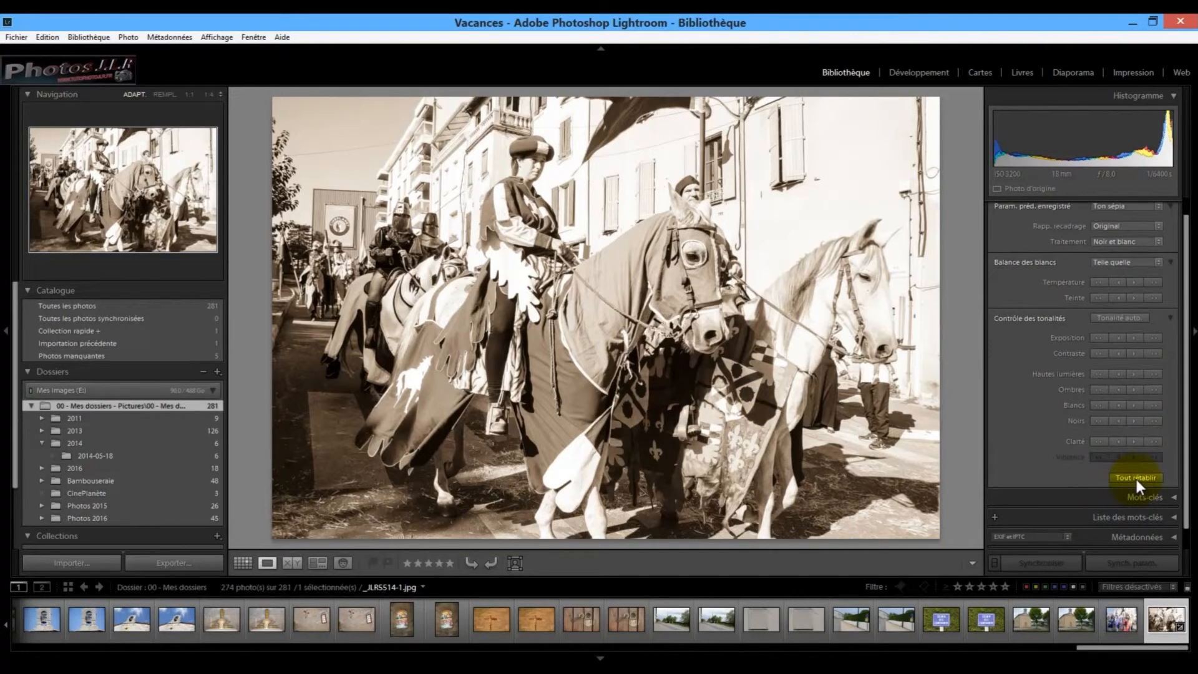
click(1136, 478)
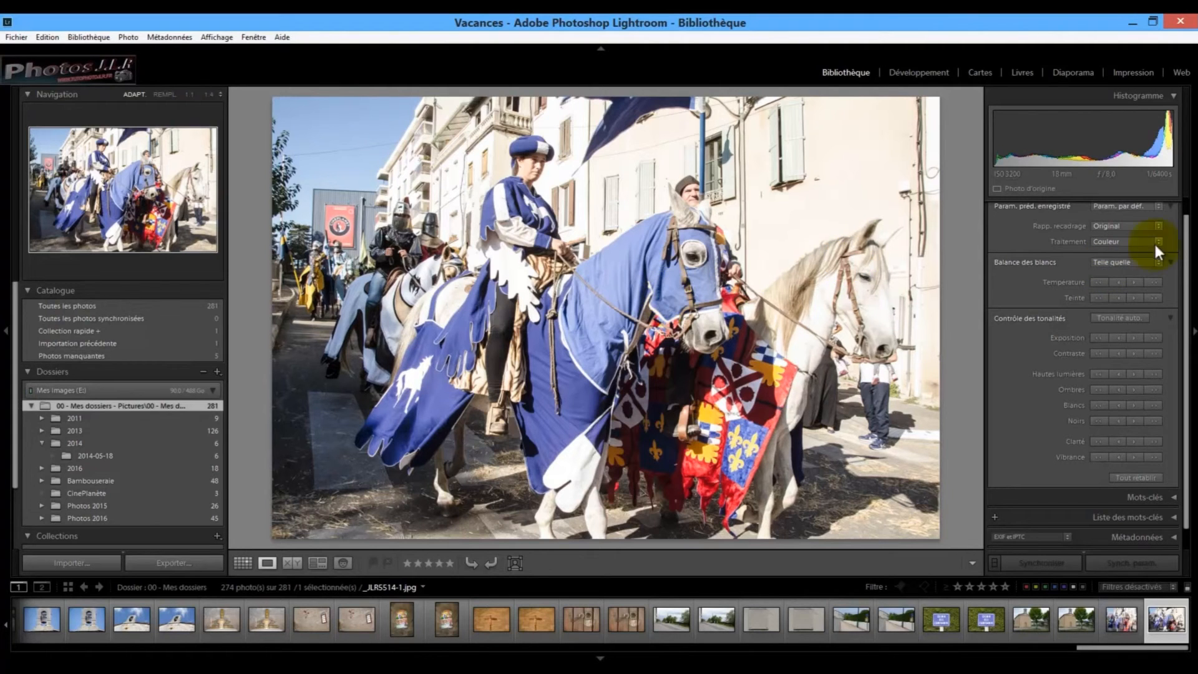
drag(1188, 244, 1191, 221)
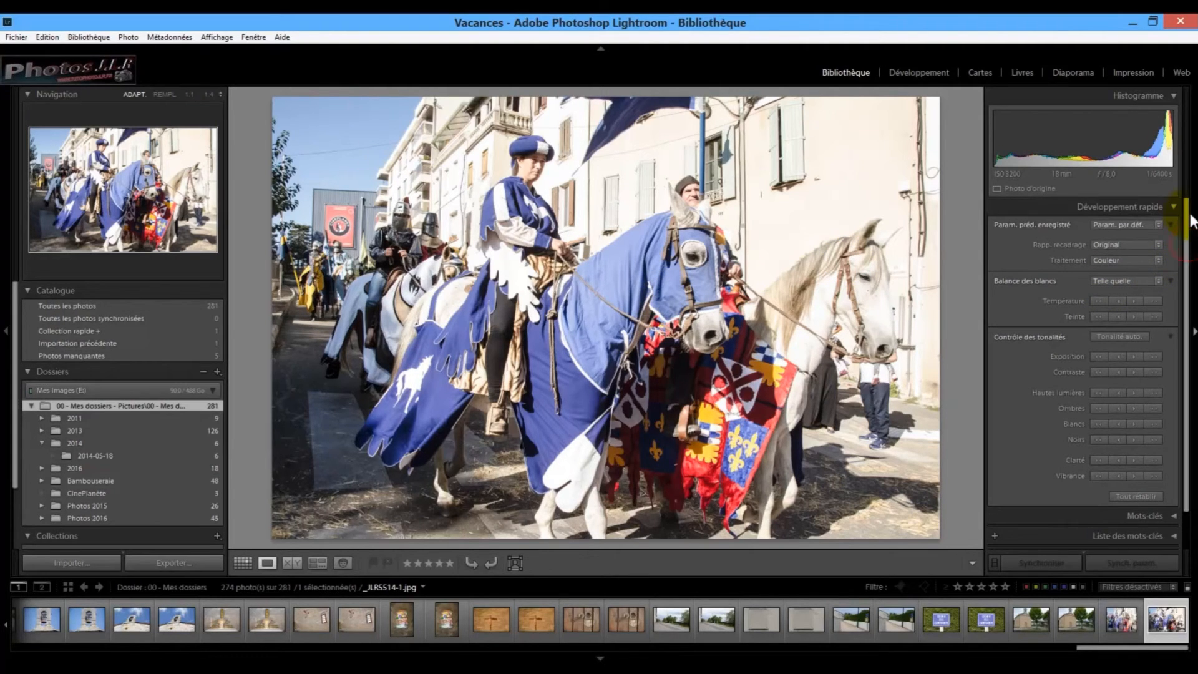